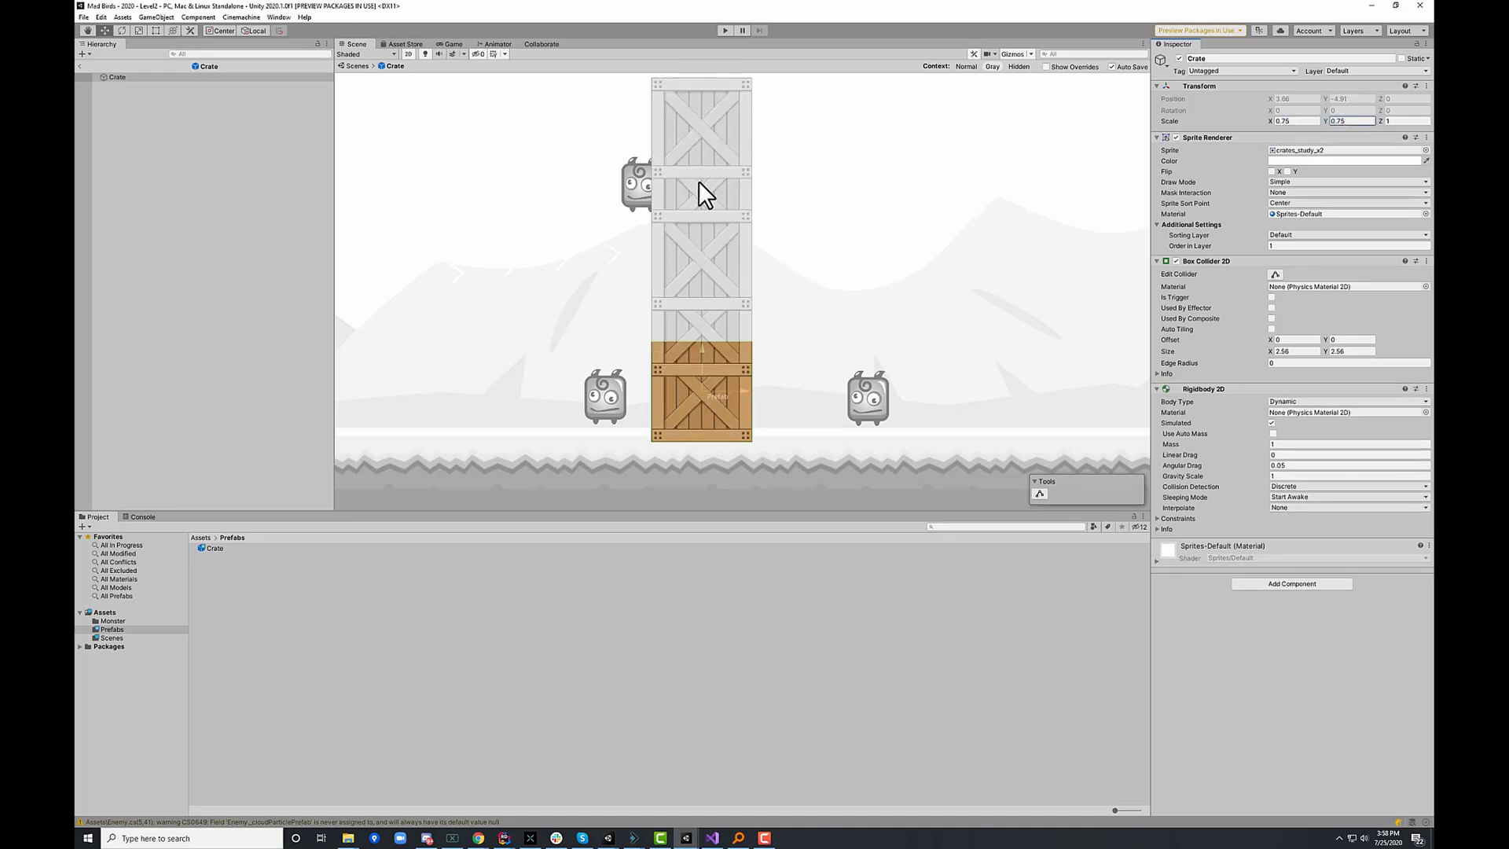
- With automatic prefab saving turned off, set the Crate prefab's X and Y scale to 0.5, then save and exit the prefab
scroll(699, 182, down, 3)
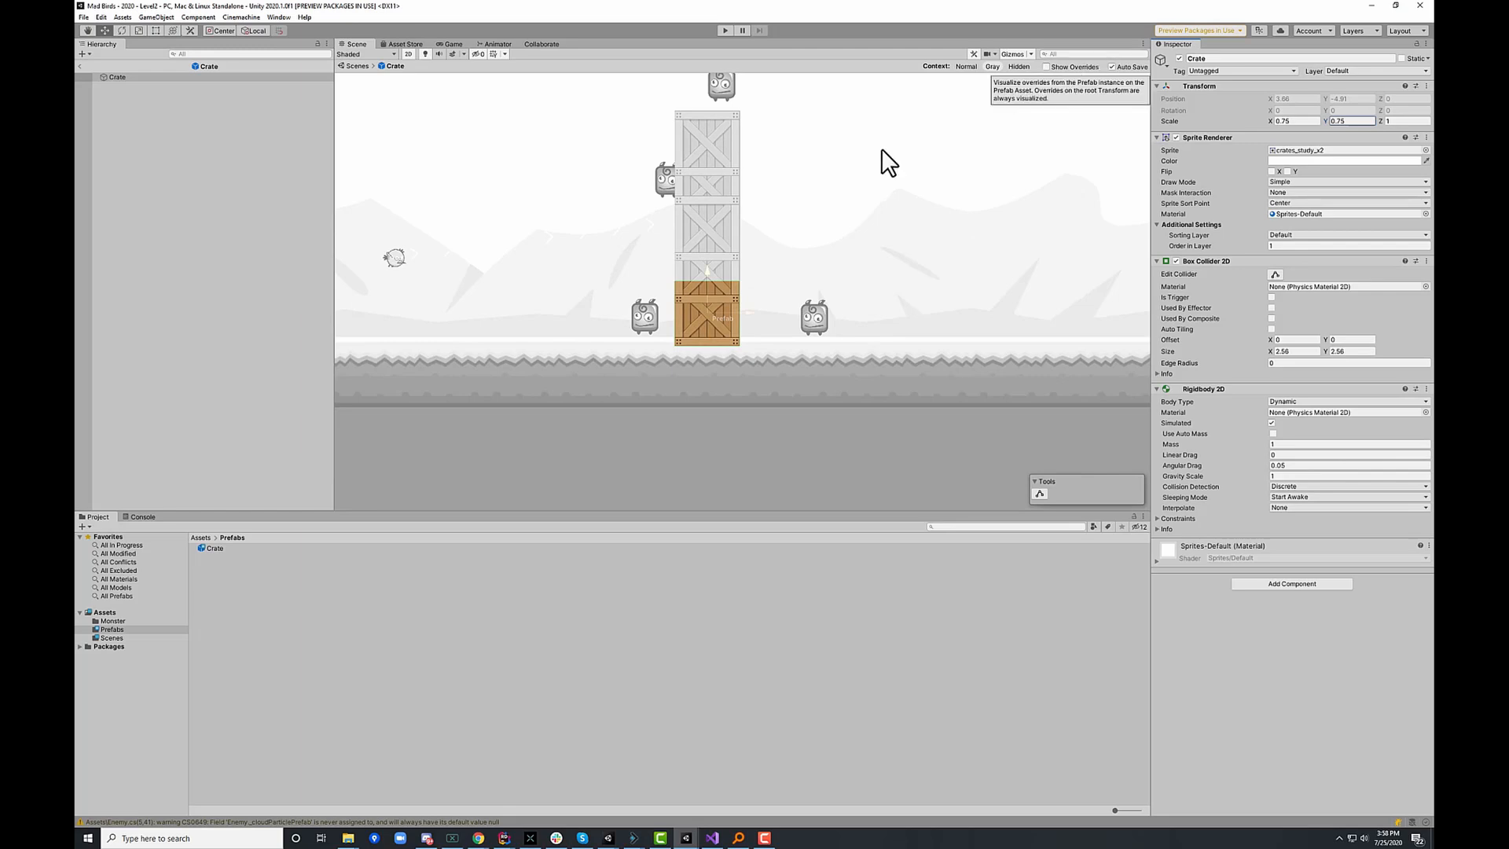
click(1111, 66)
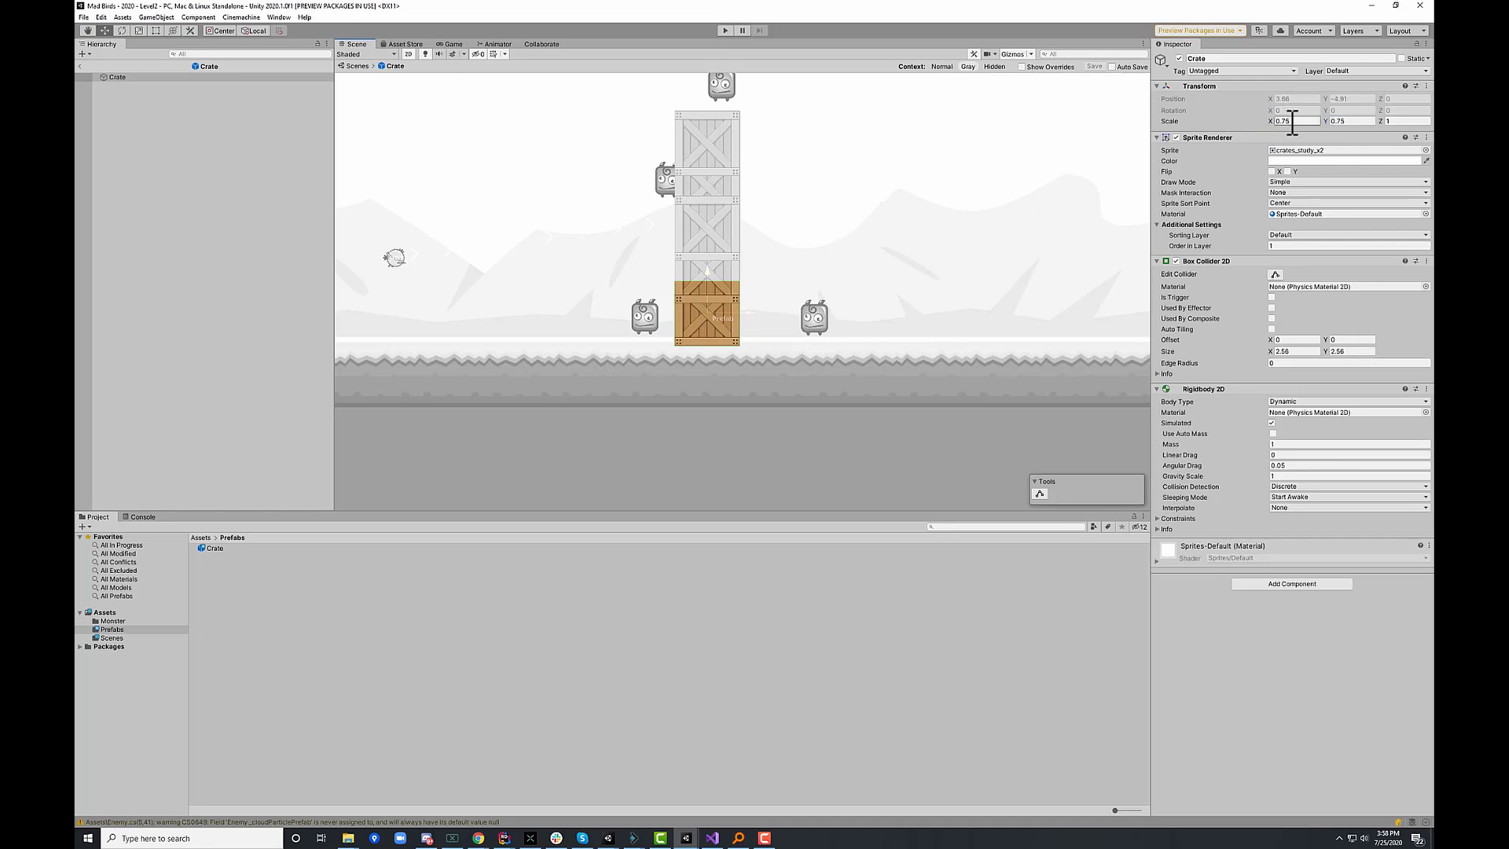
text(0.5)
key(Tab)
text(5)
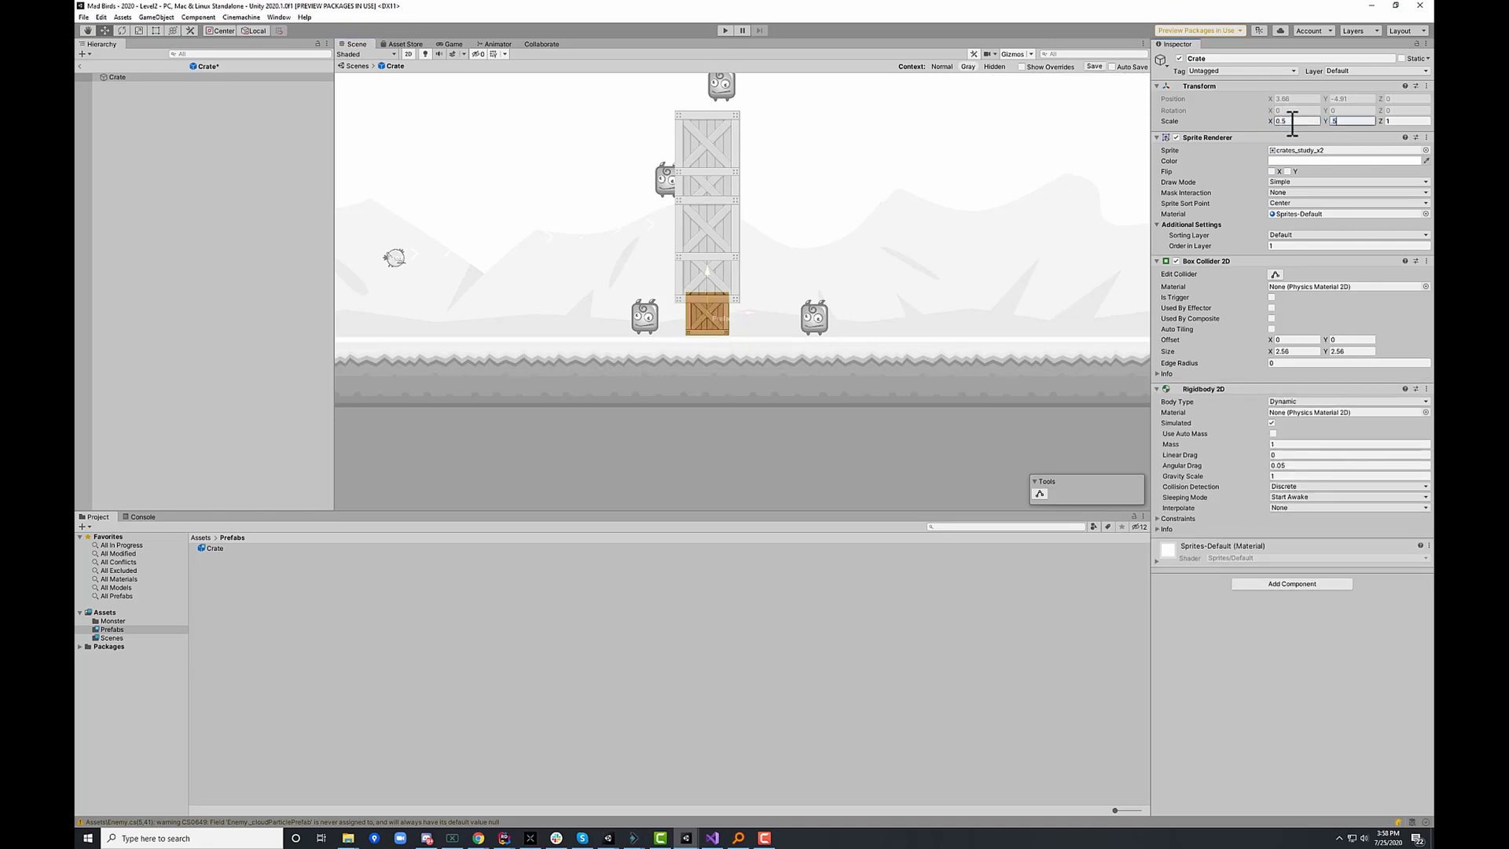
click(1095, 66)
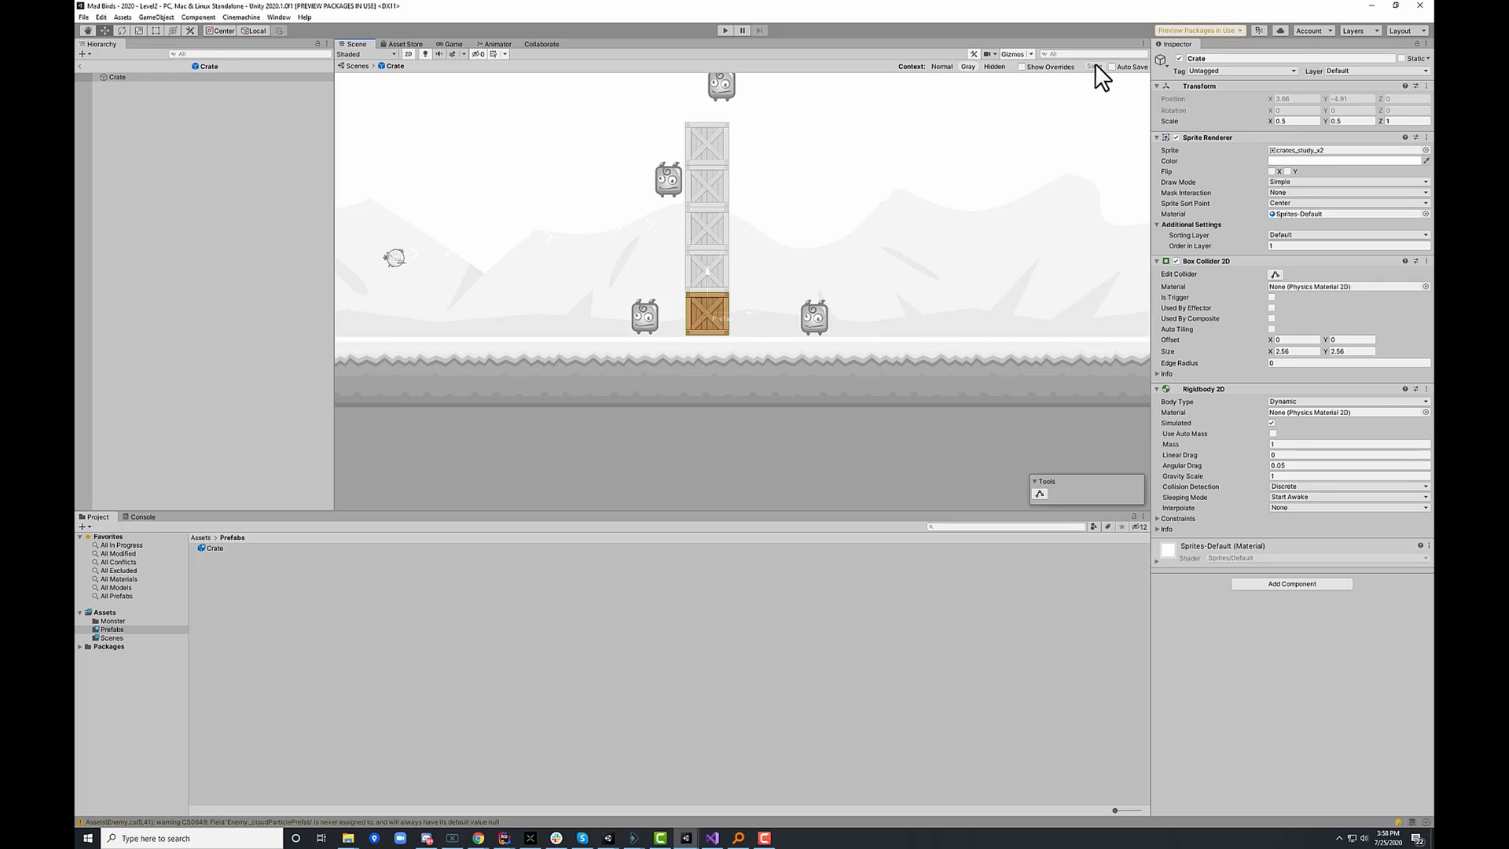
click(79, 66)
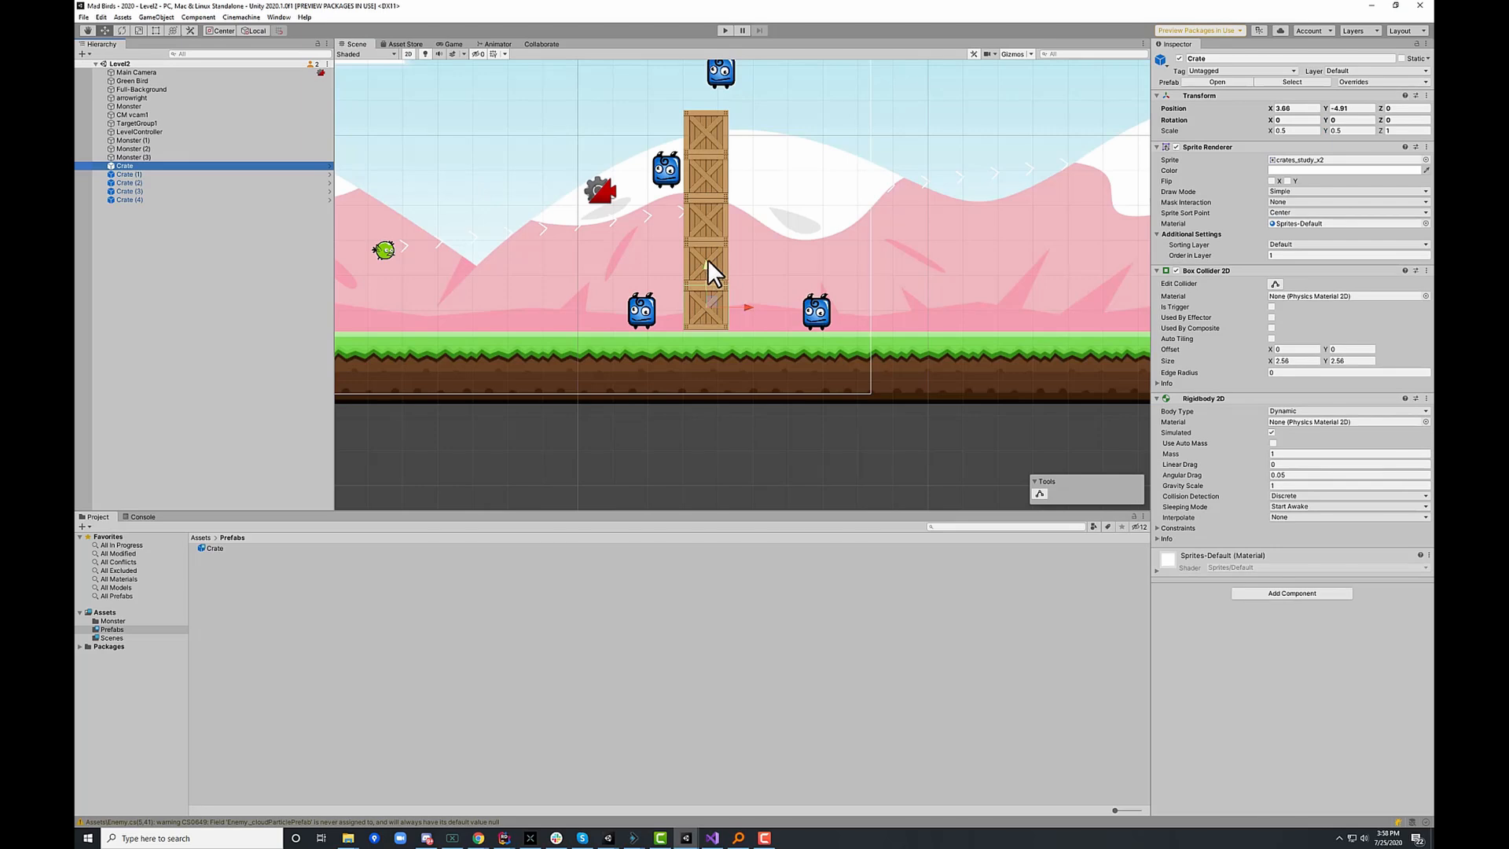
- Set the sprite color of the Crate (1) instance to pure red, FF0000
click(169, 174)
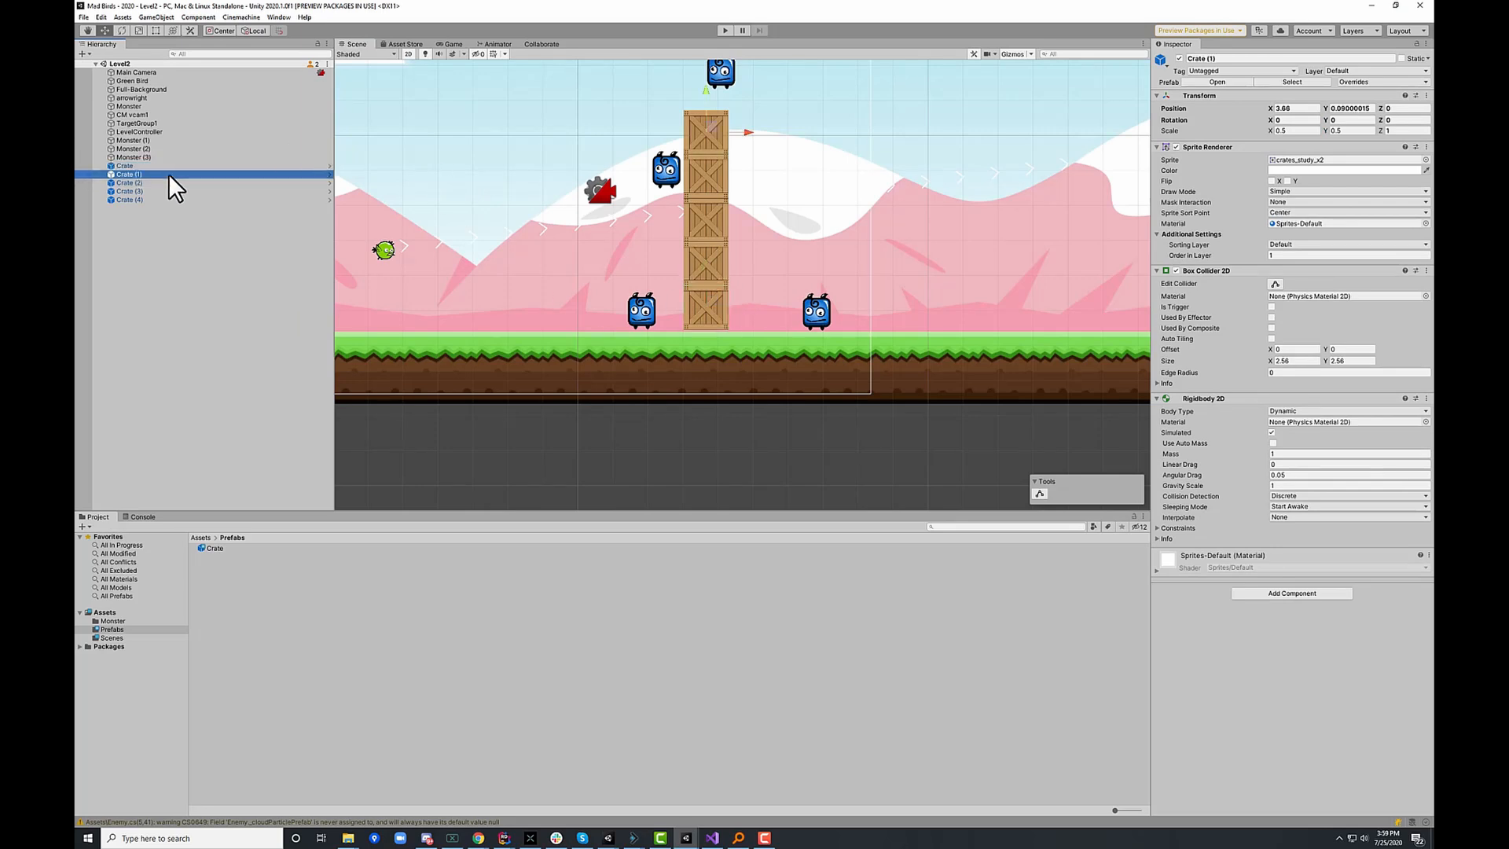
click(1316, 170)
drag(1366, 245, 1411, 197)
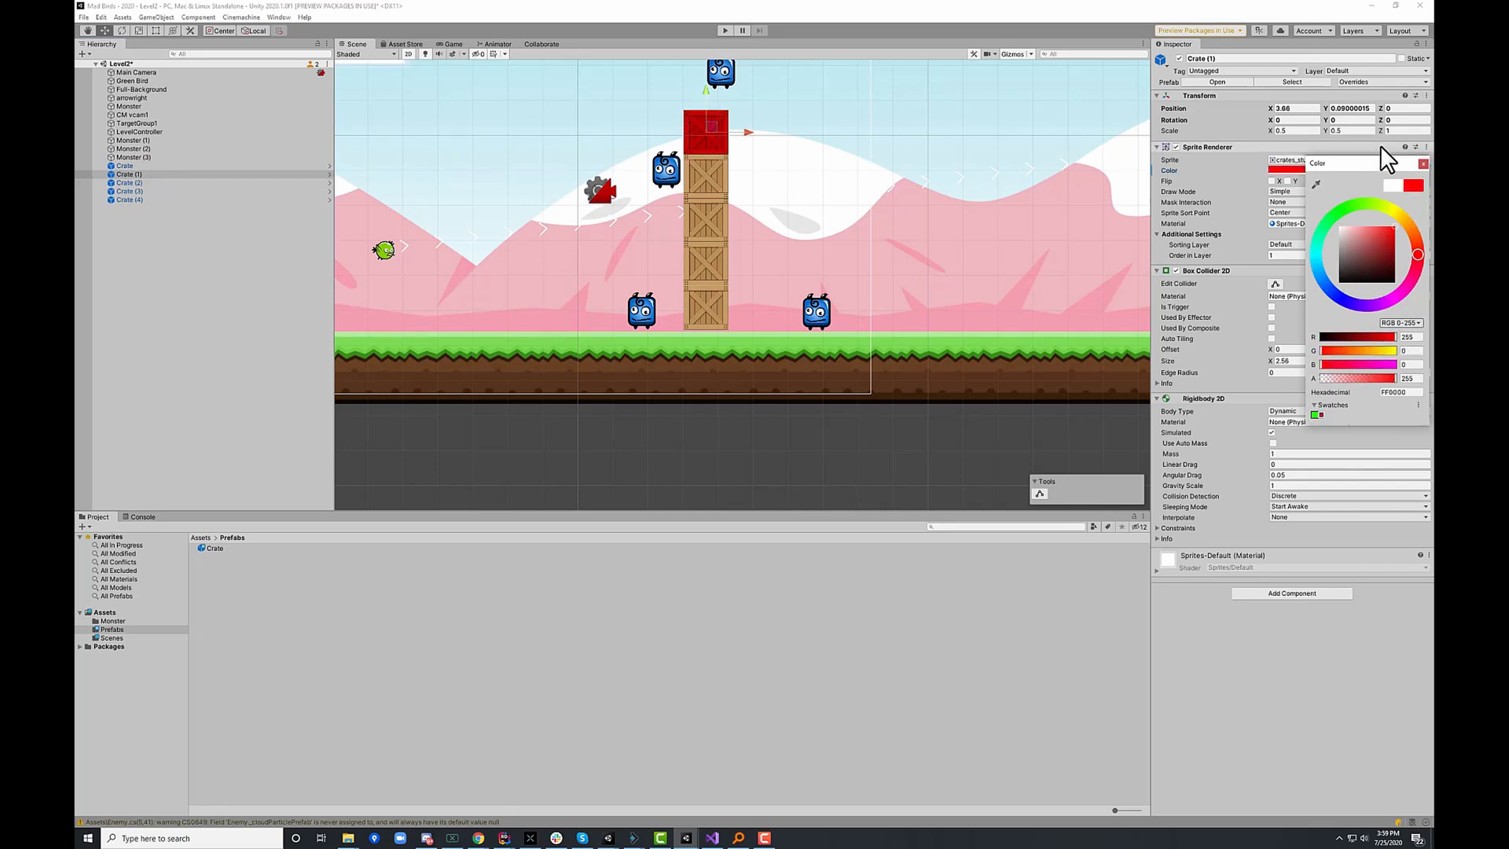
click(1422, 163)
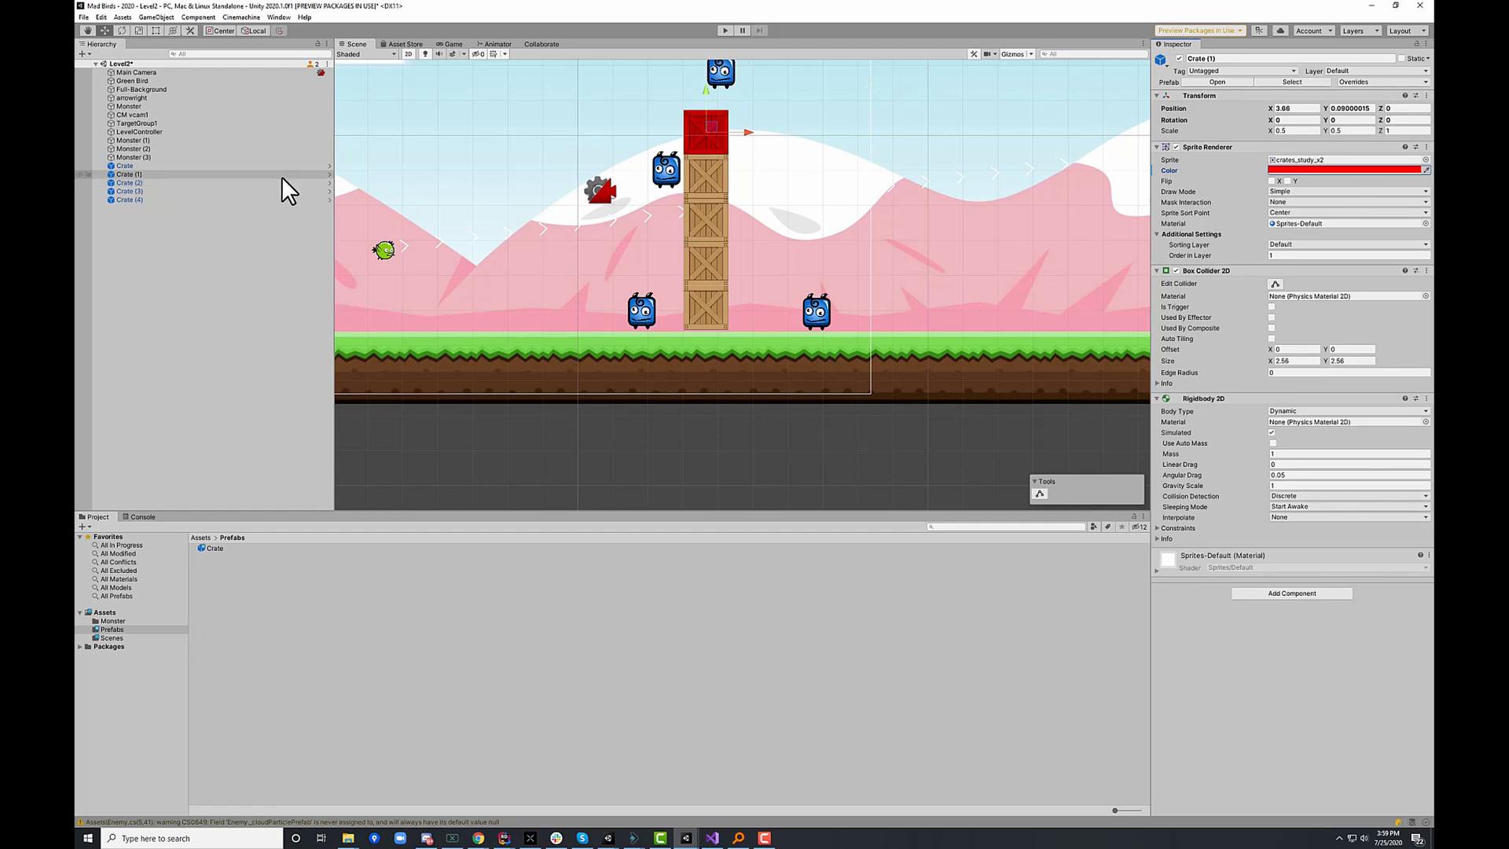
- Open Crate (1)'s prefab in context, show and hide the instance overrides, and return to the Level2 scene
click(328, 175)
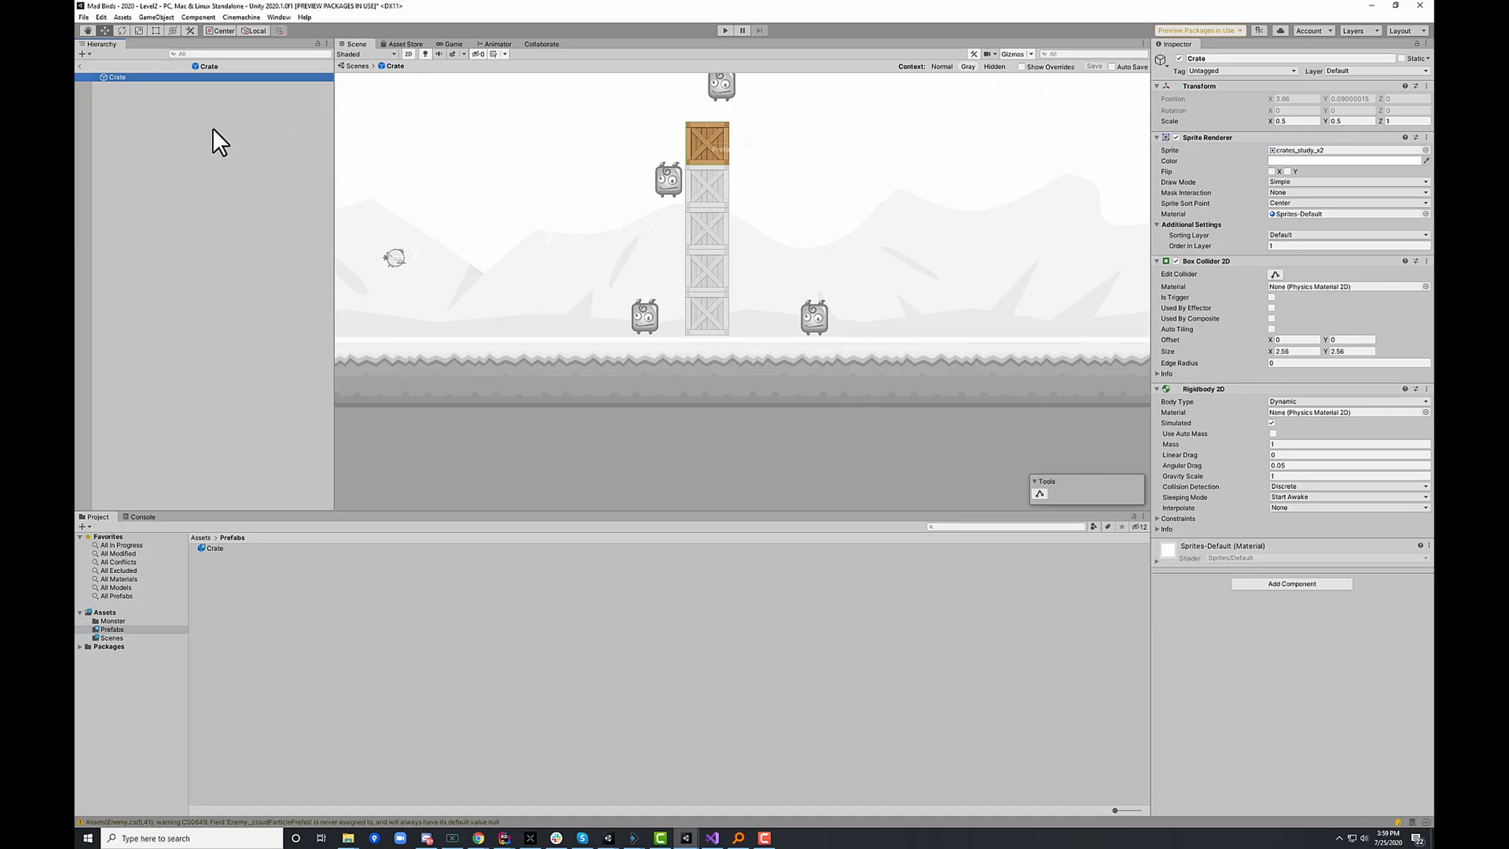
click(1022, 67)
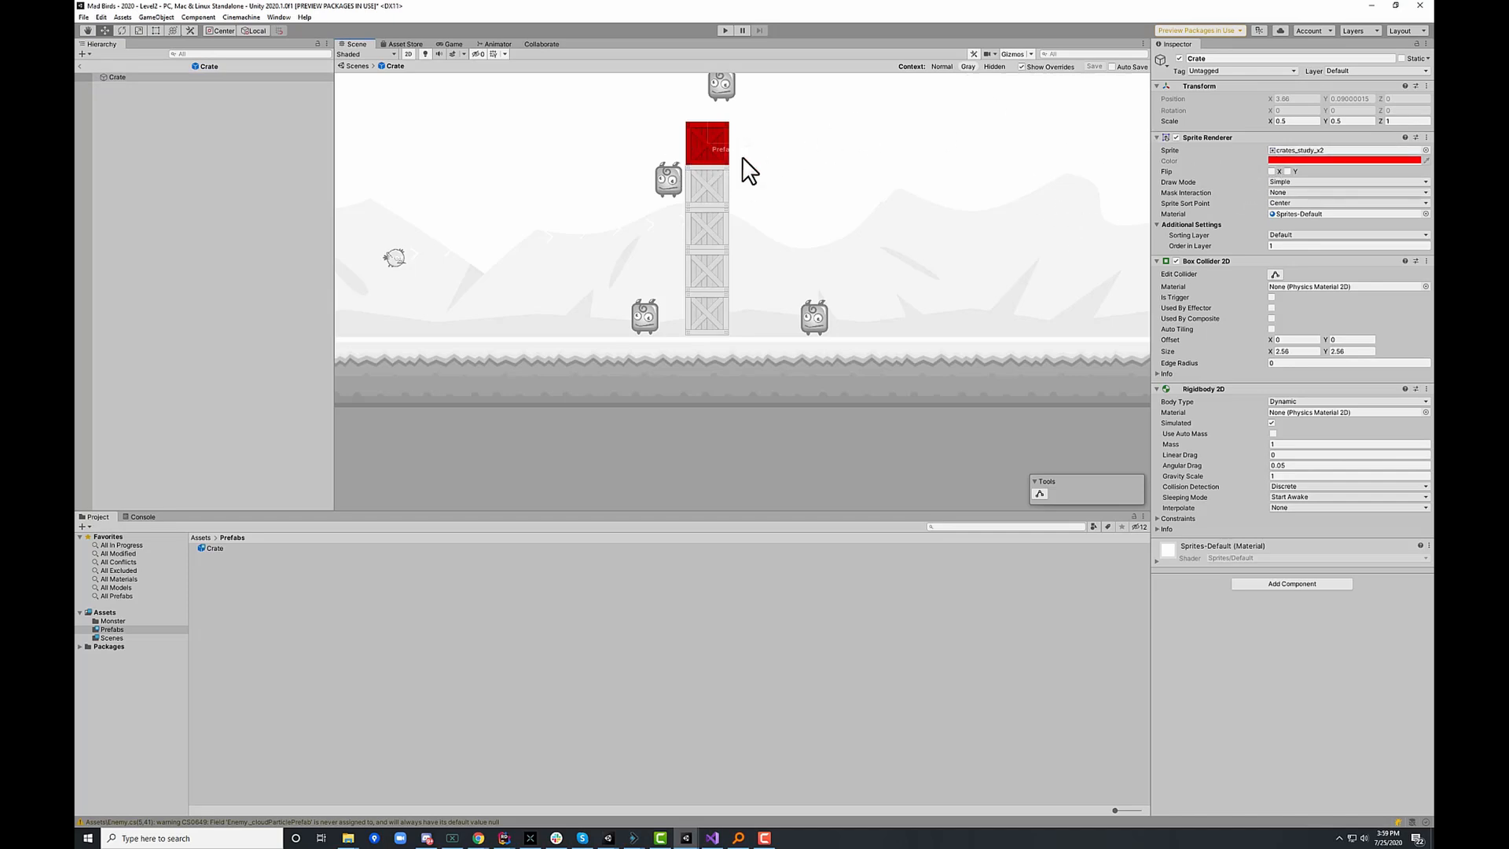
click(1021, 67)
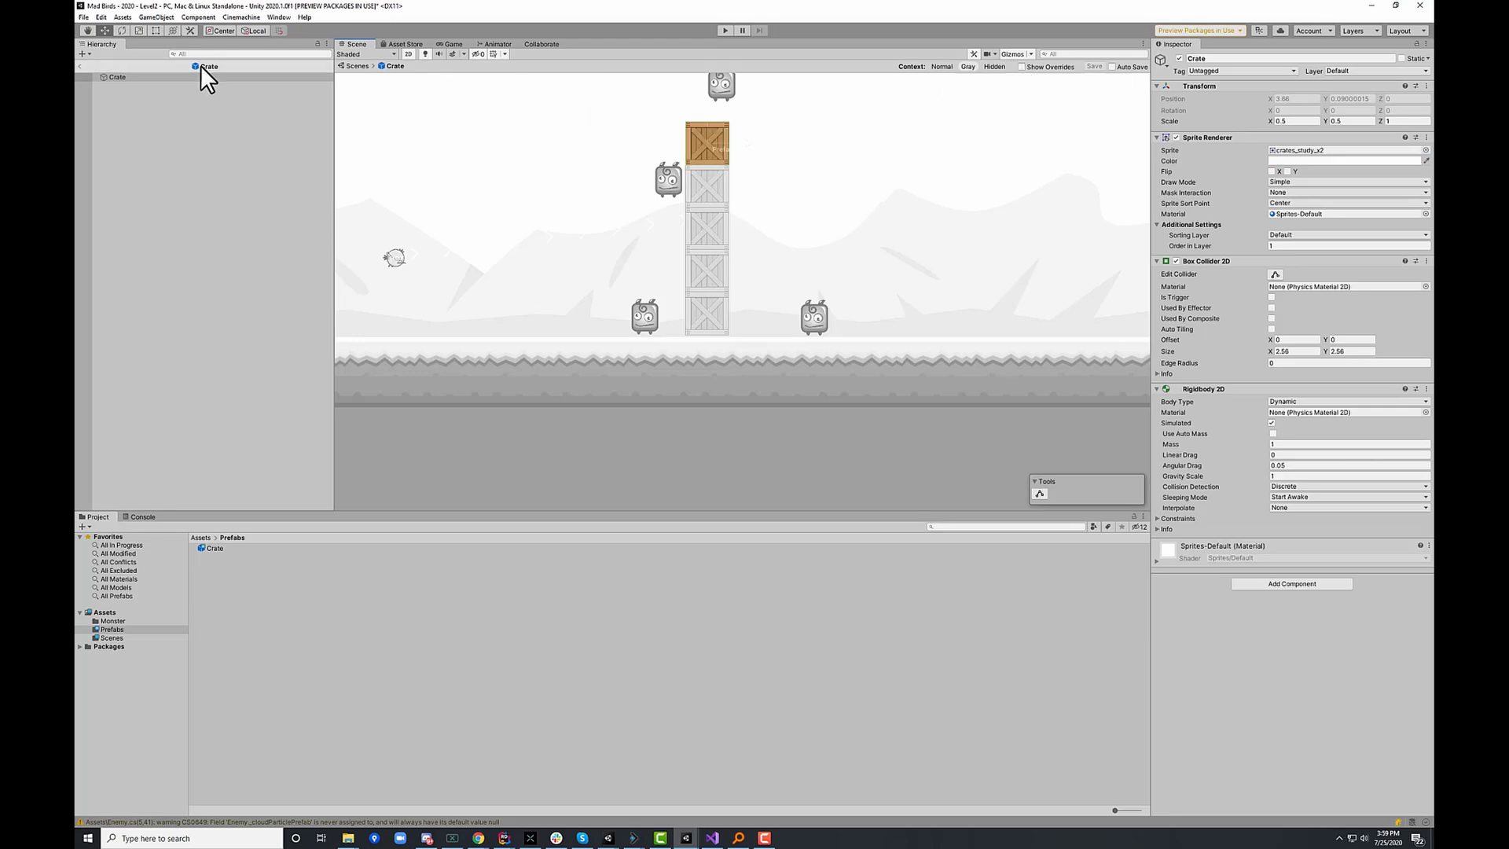
click(78, 66)
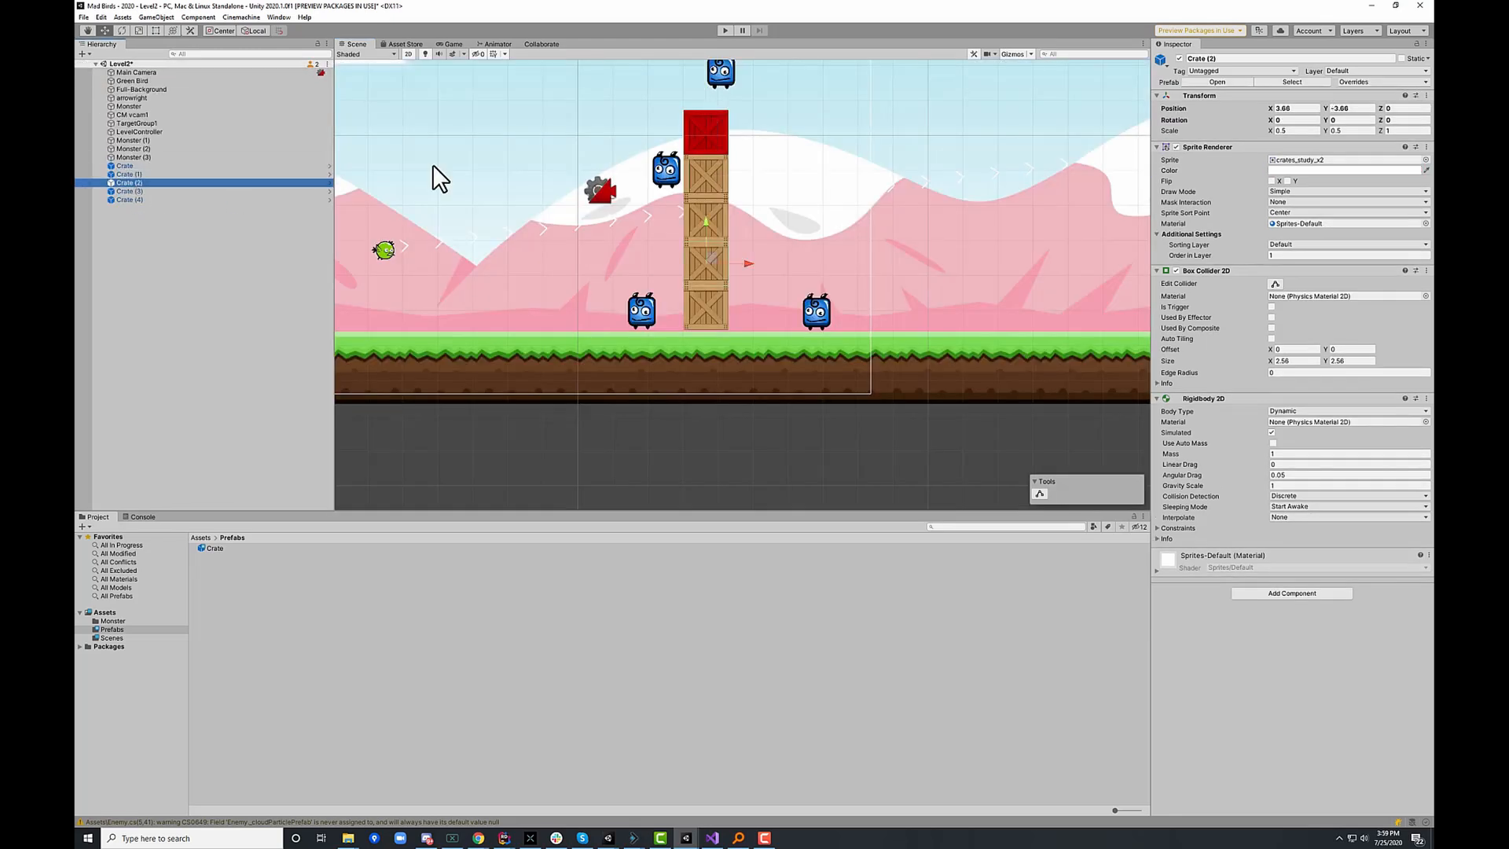
- Open separate property windows for Green Bird's Transform and Sprite Renderer, and place them apart from each other
click(1197, 83)
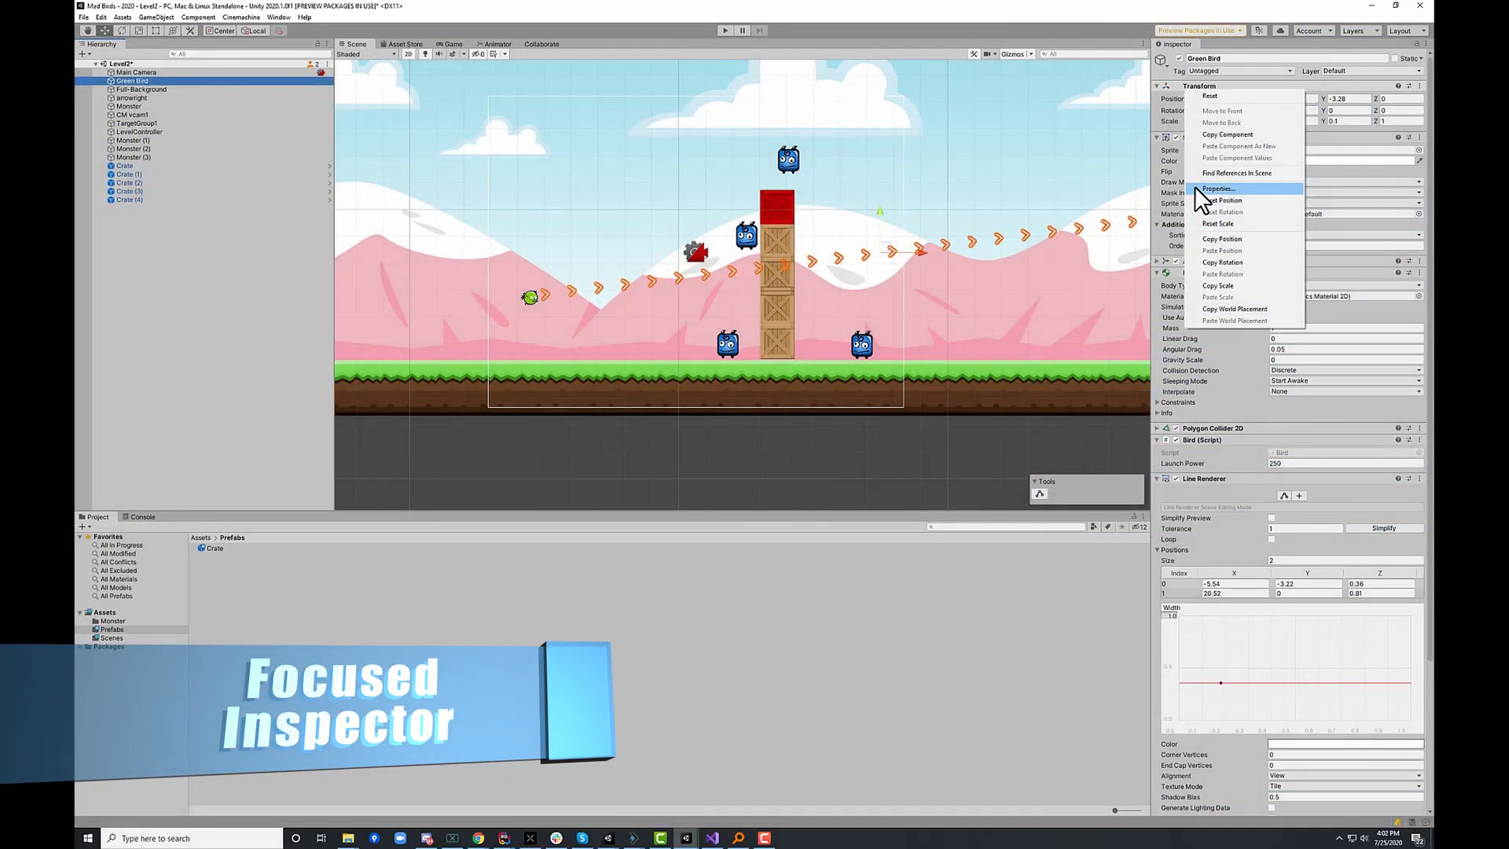
click(1191, 188)
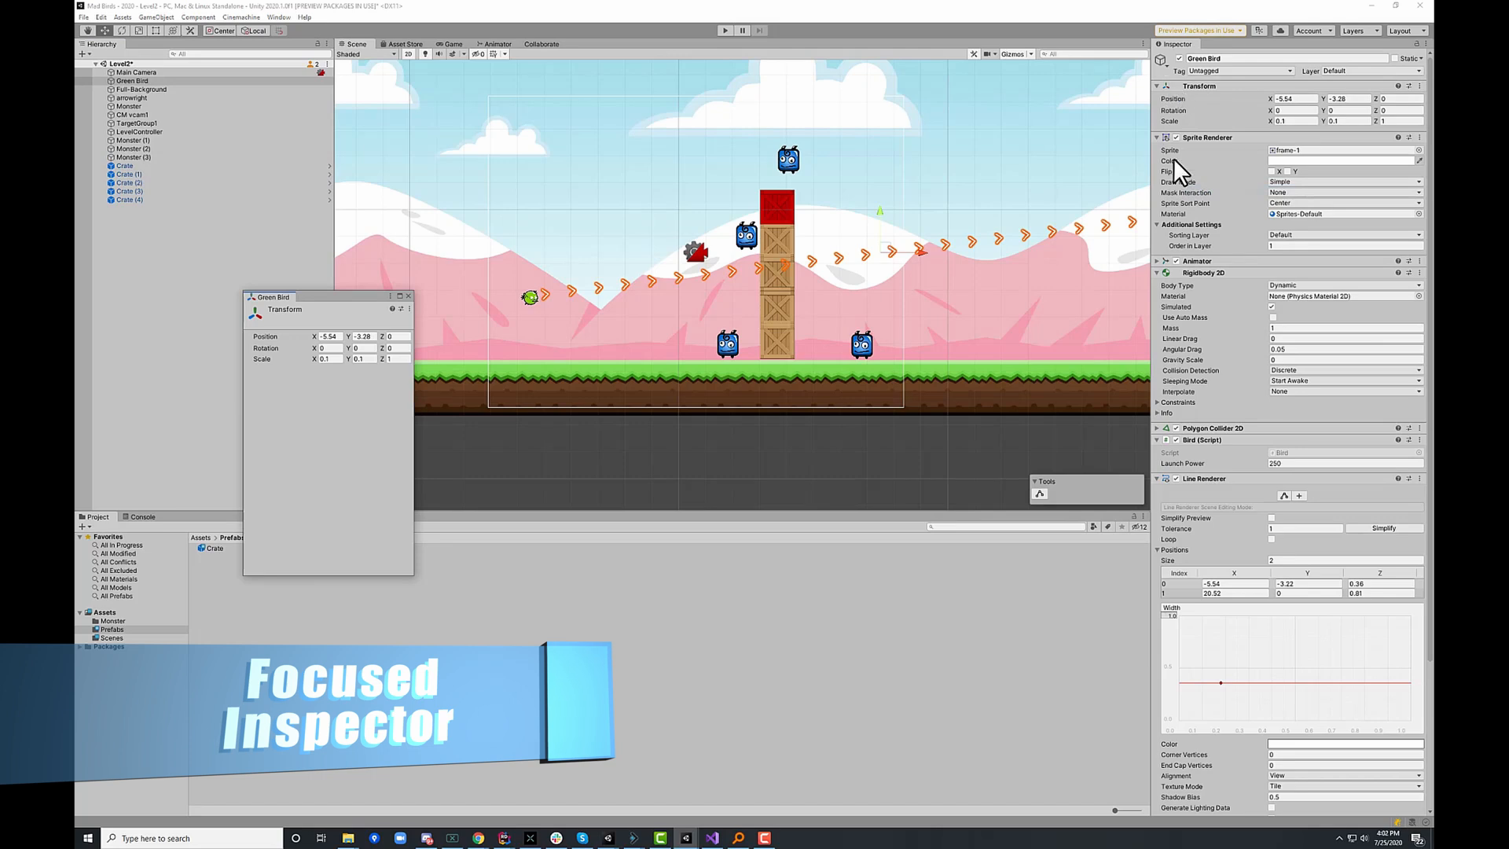
right_click(1197, 136)
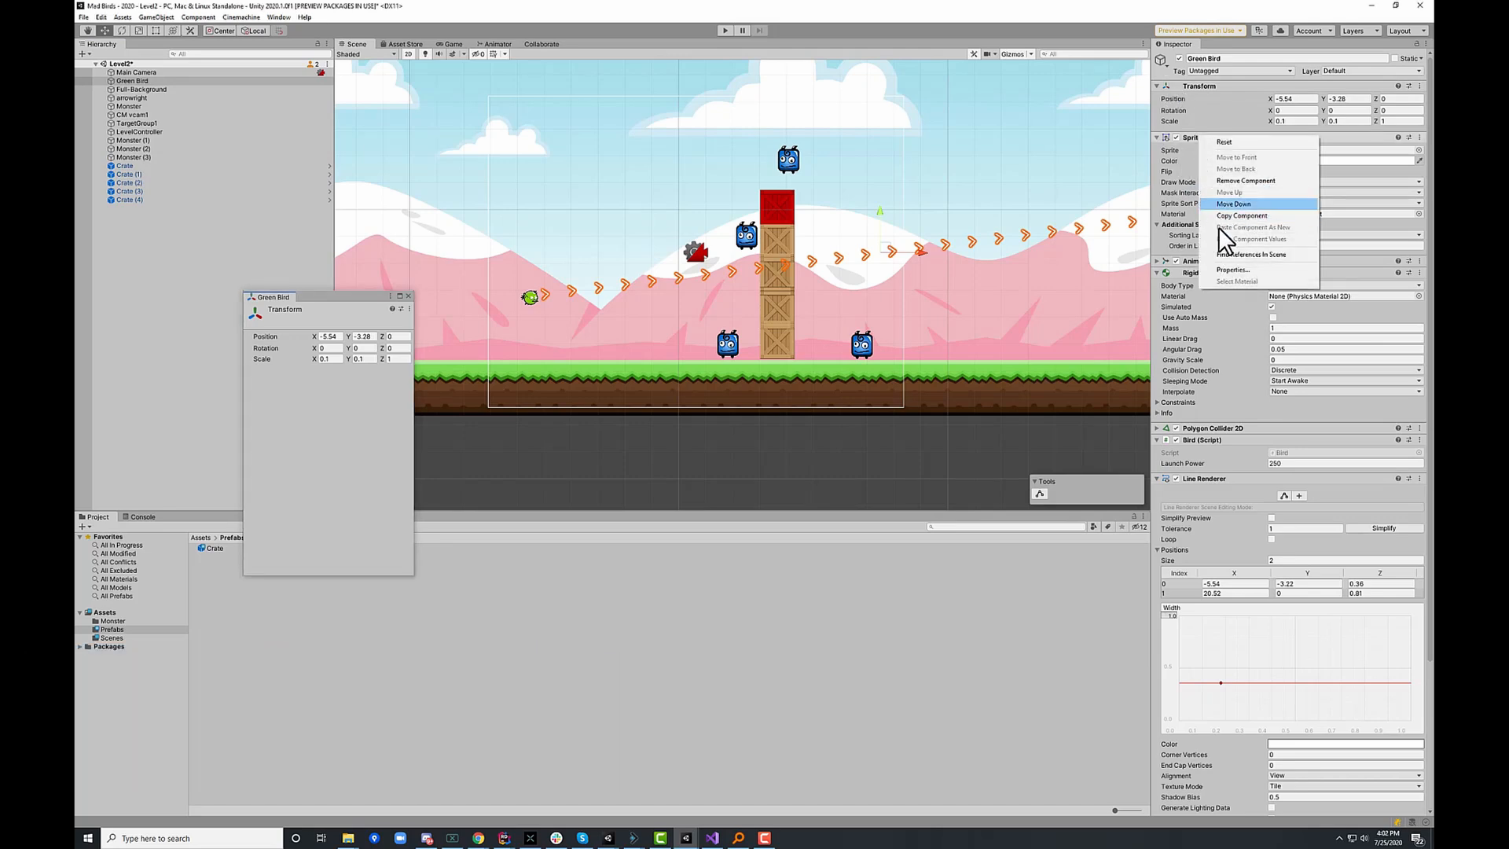
click(1224, 270)
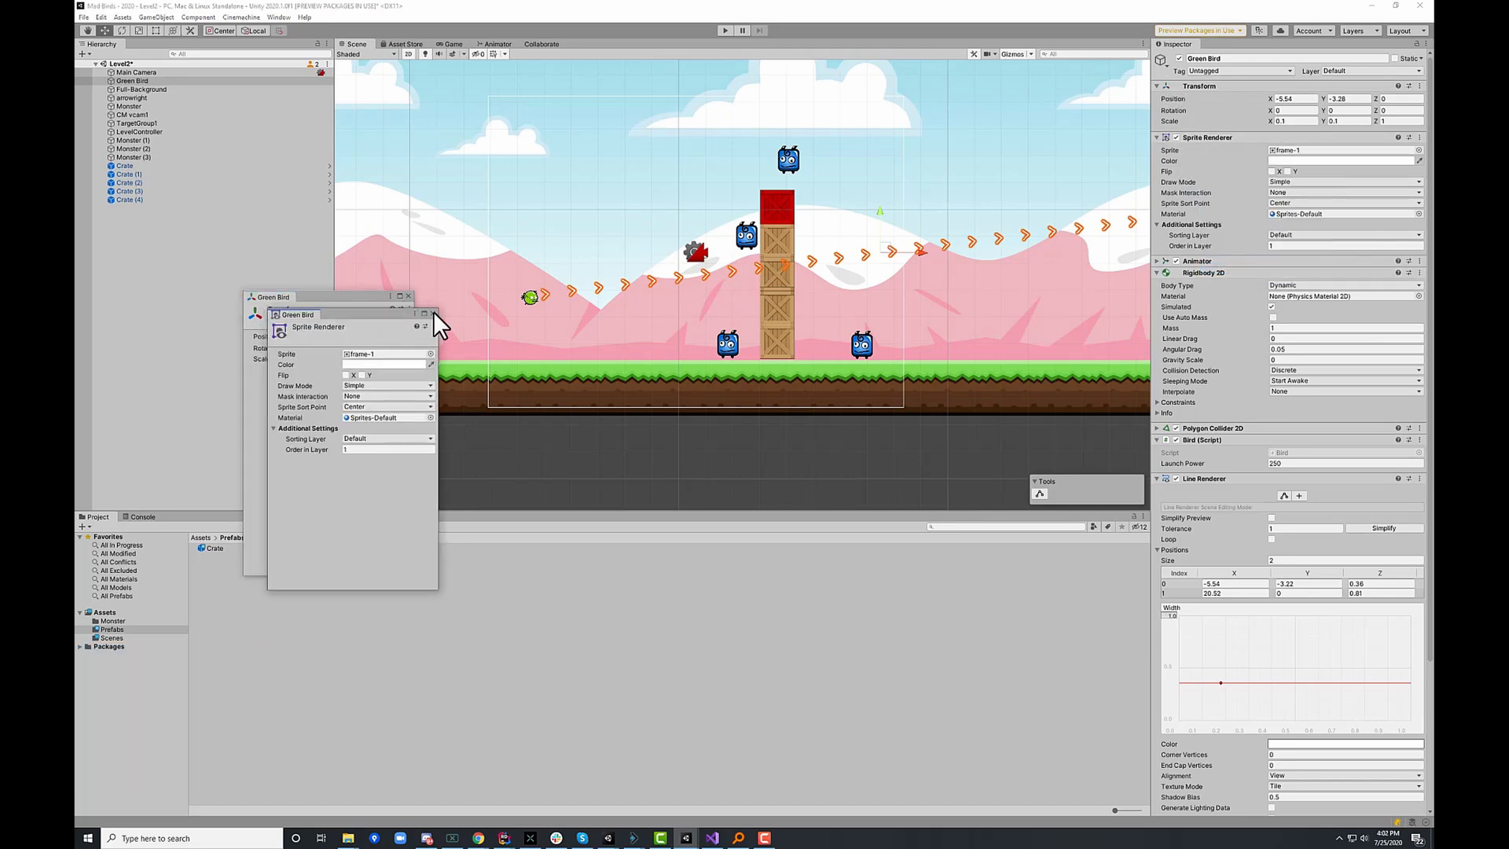
drag(432, 311, 655, 375)
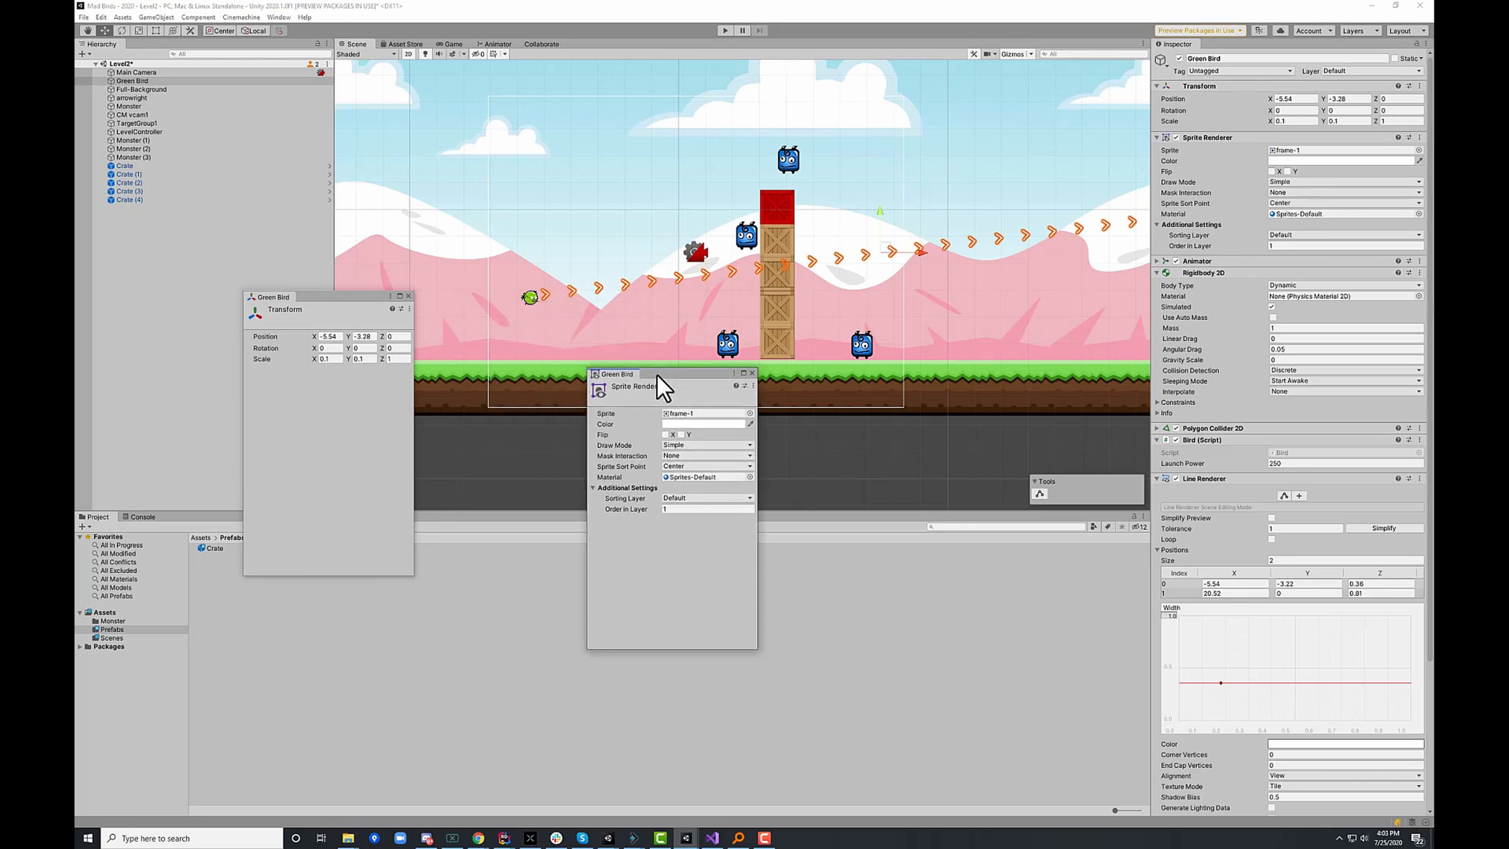
- Select Monster and Full-Background in turn to compare the Inspector with the focused Green Bird property windows
click(148, 98)
click(144, 107)
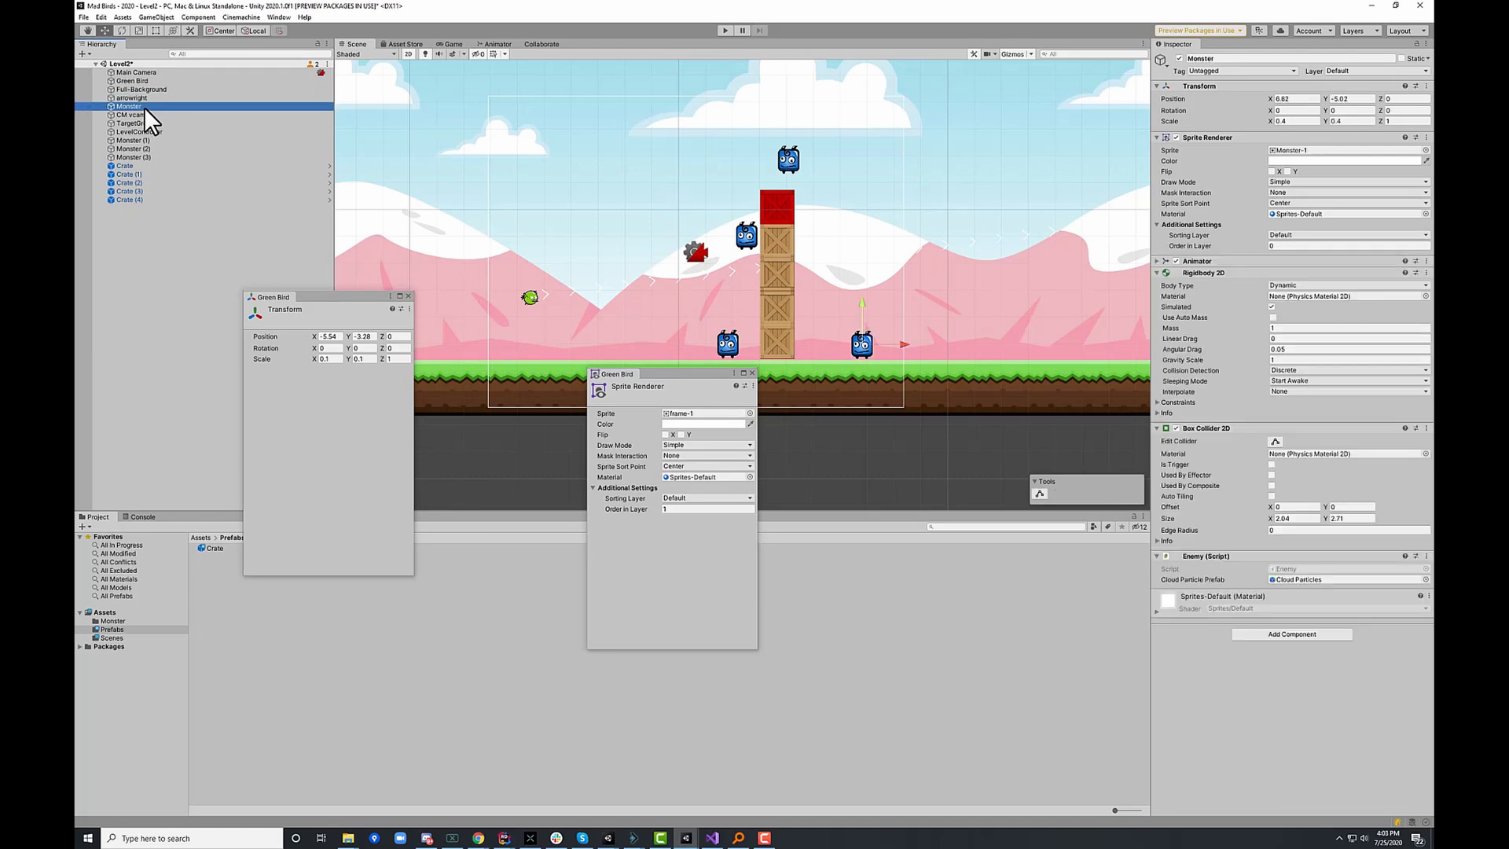
click(150, 91)
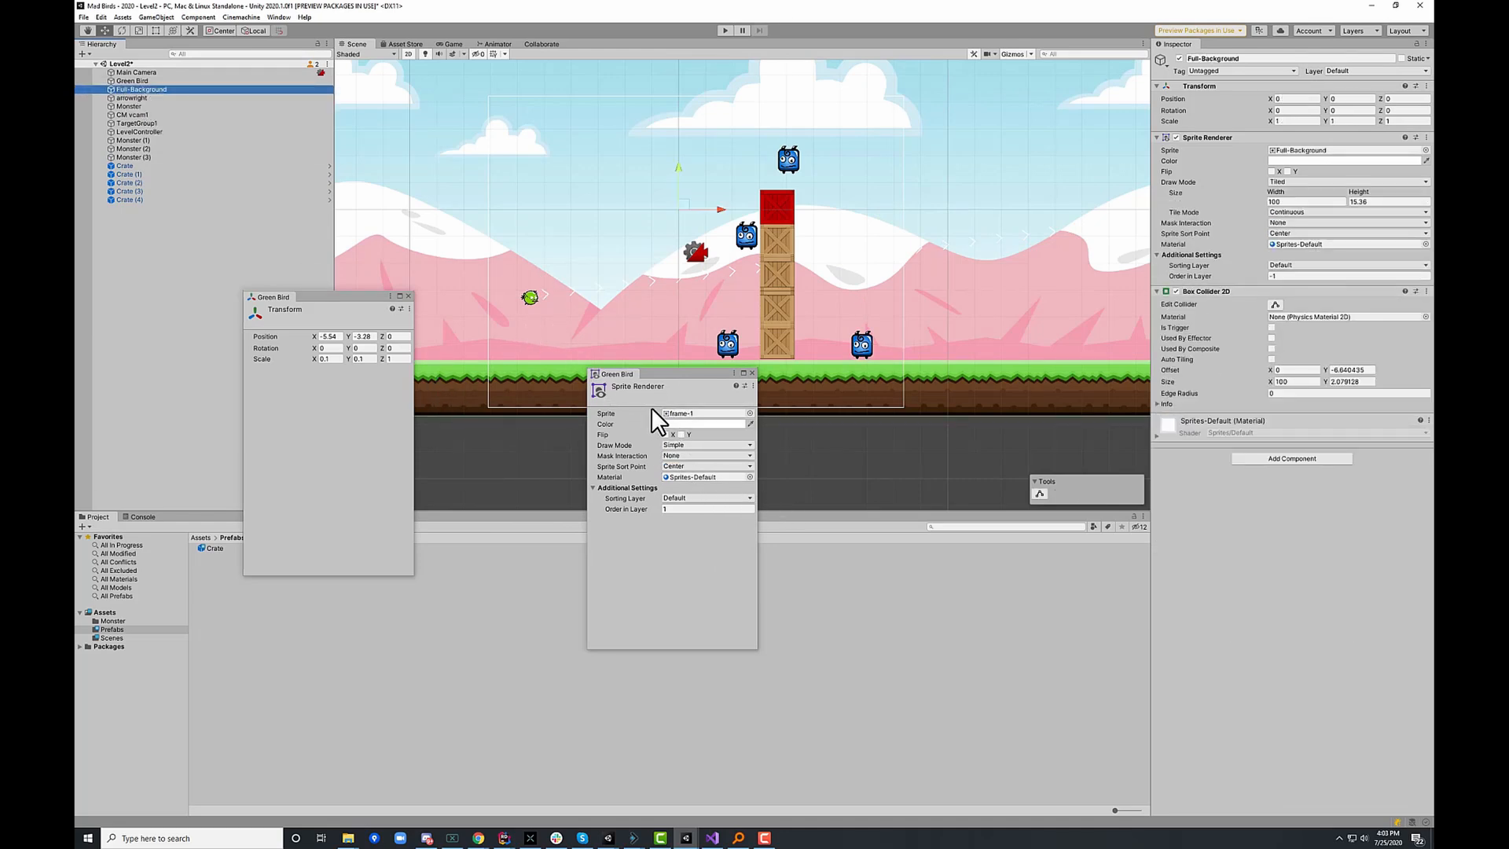
- Try the Monster-2 sprite on Green Bird in its separate Sprite Renderer window, cancel the choice and close that window
click(748, 412)
click(778, 517)
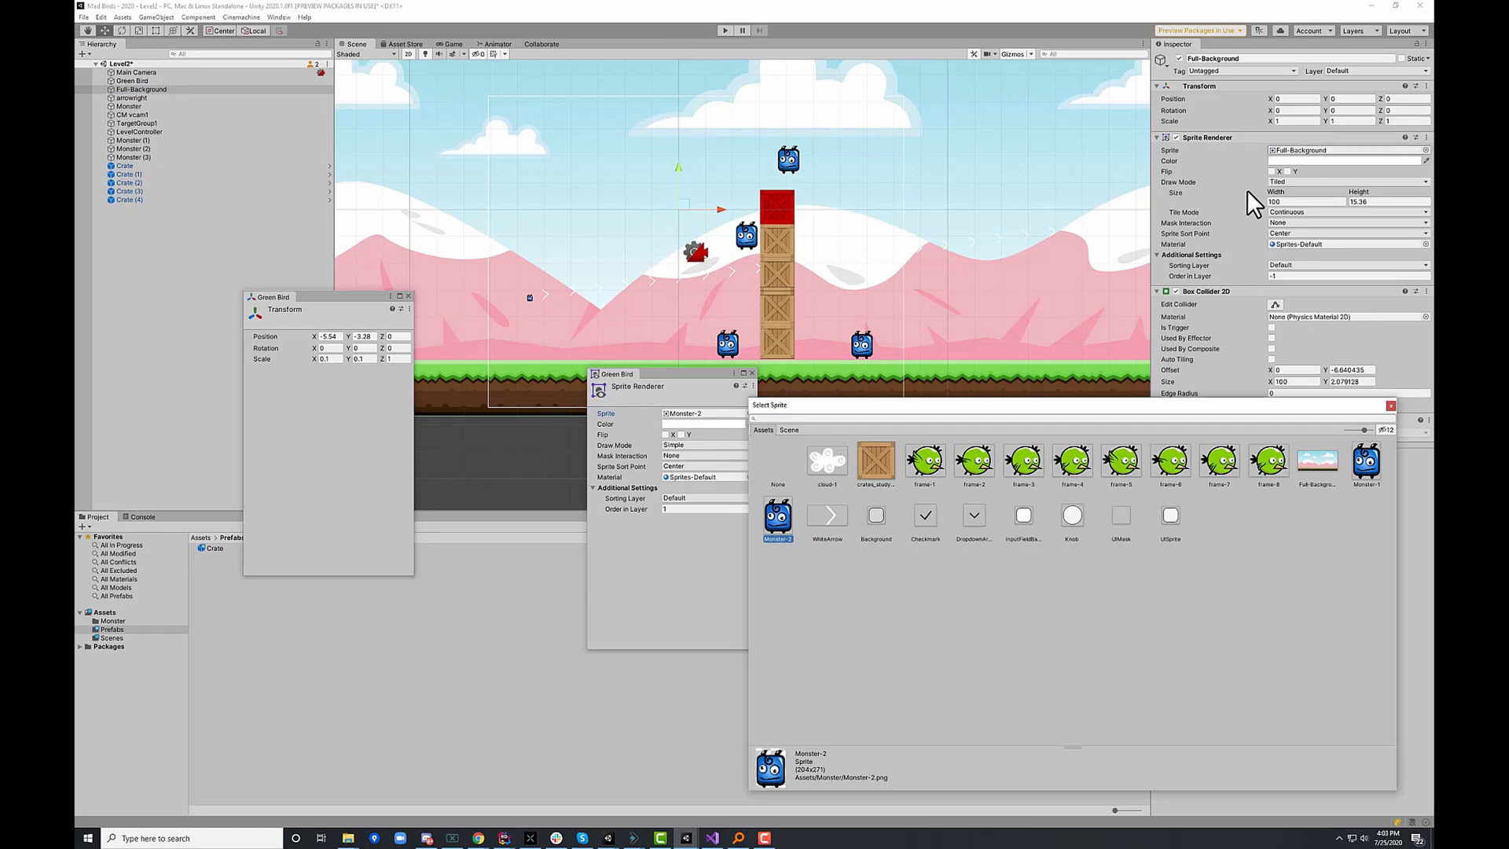
key(Escape)
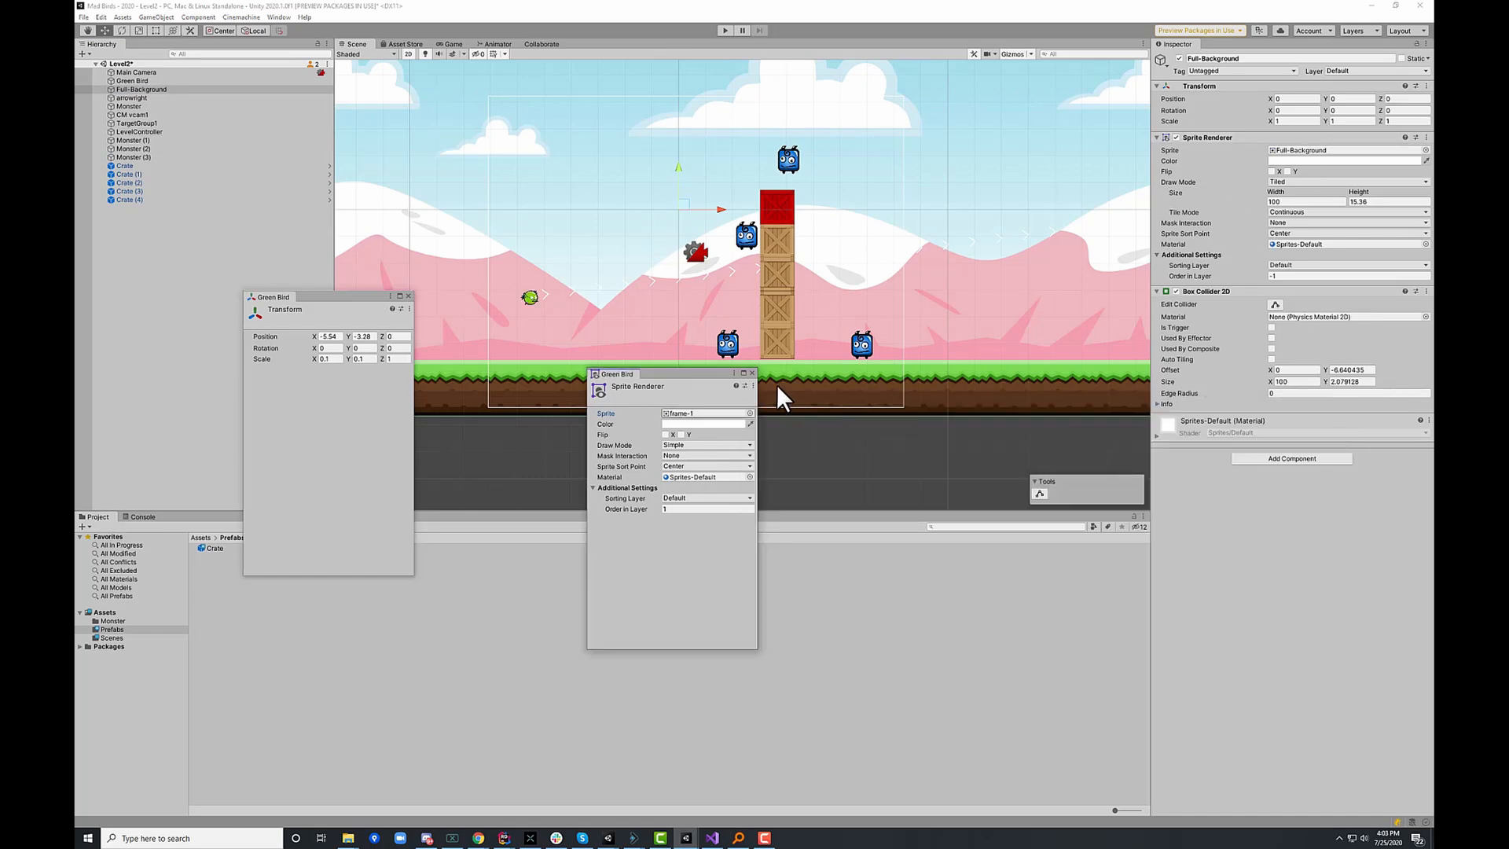
click(752, 373)
- Run the game and launch the green bird toward the crate stack by pulling it back
click(725, 30)
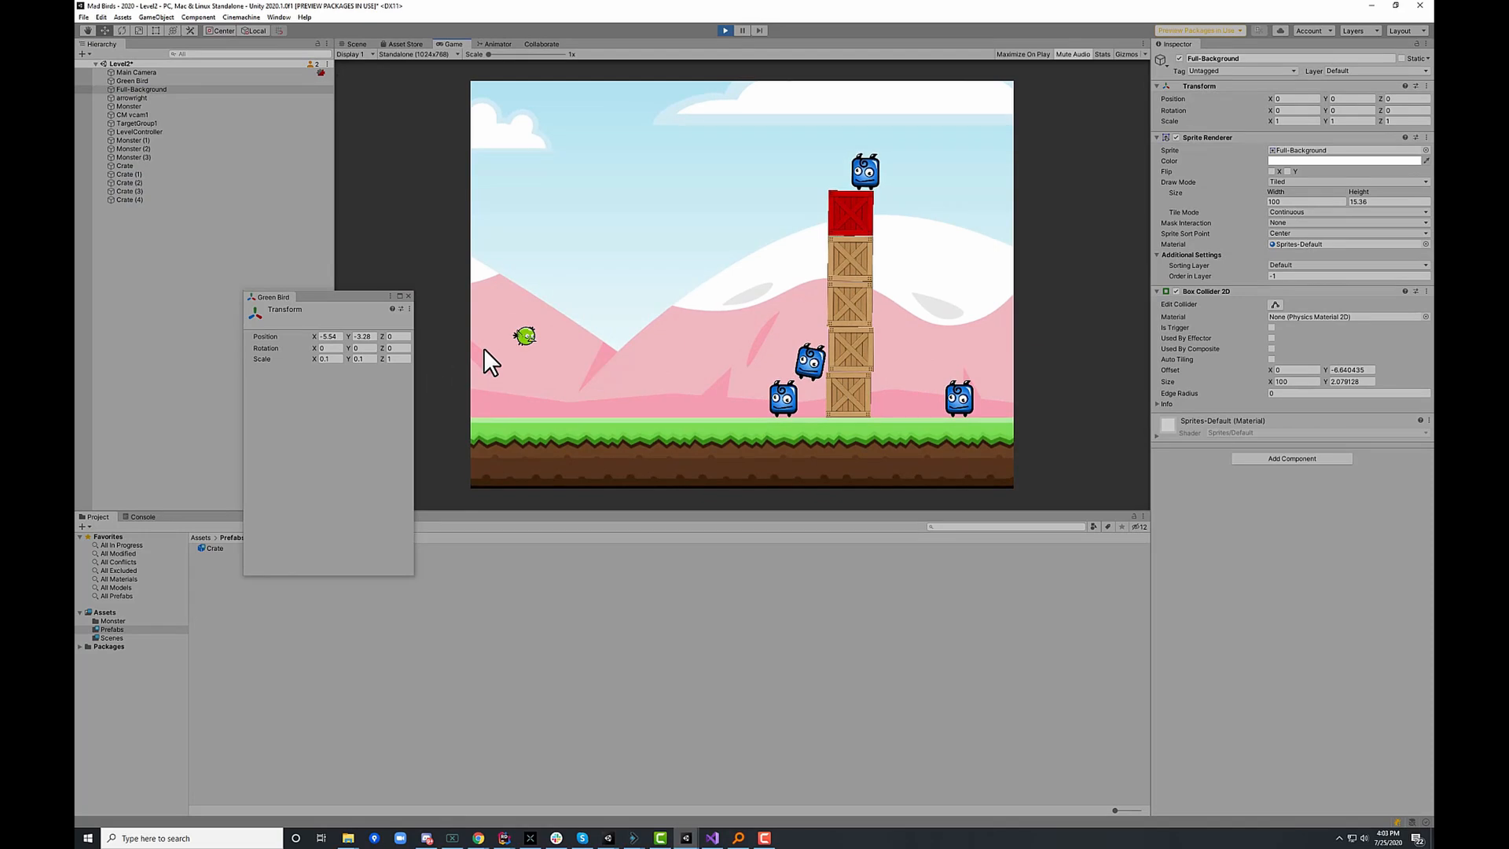
drag(525, 336, 506, 371)
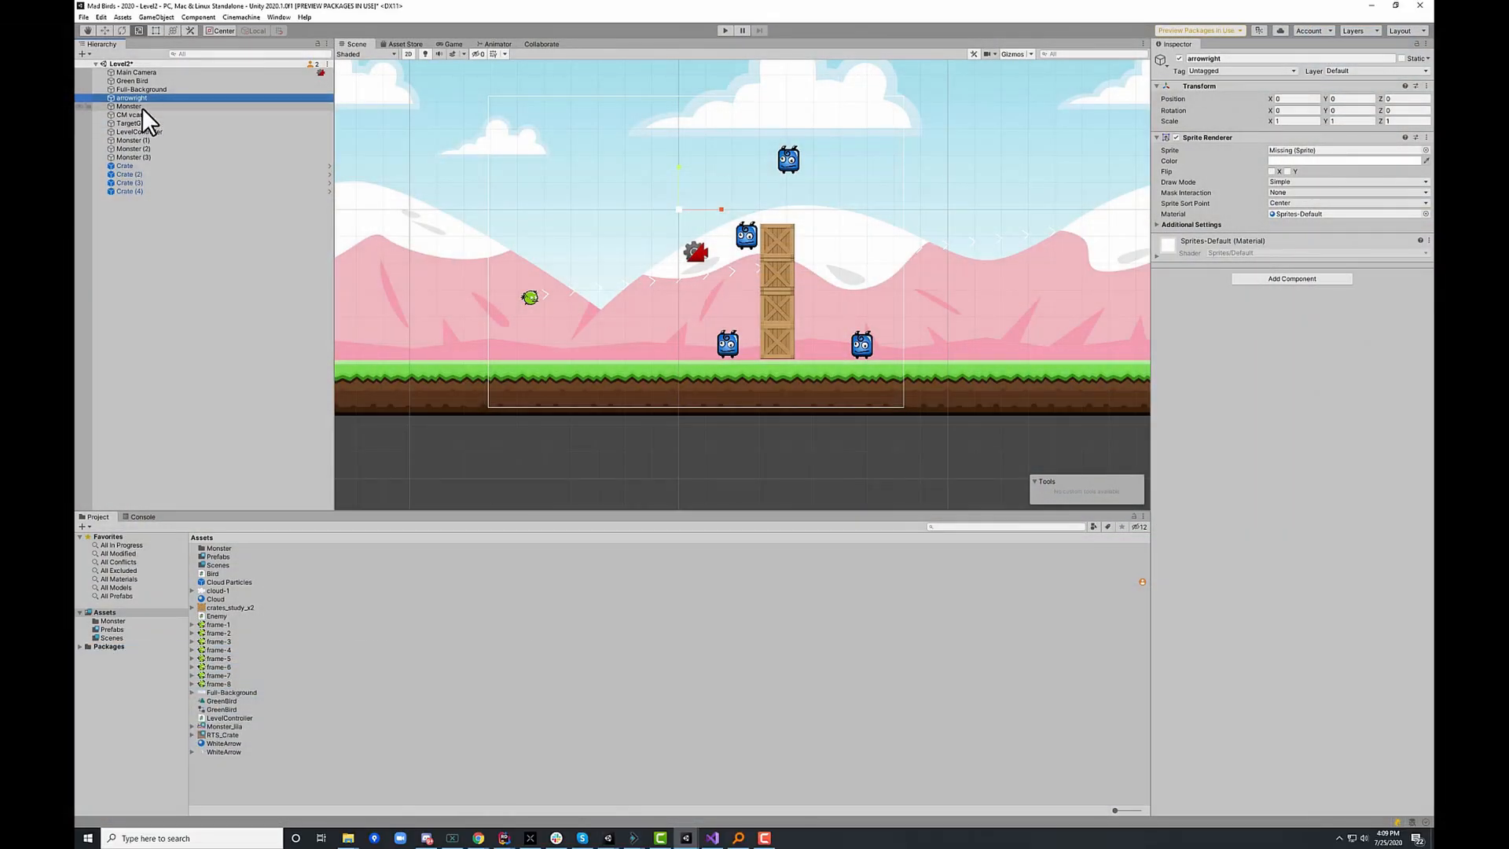
- Cut the arrowright and Monster objects and paste them at the end of the scene hierarchy
ctrl+click(142, 107)
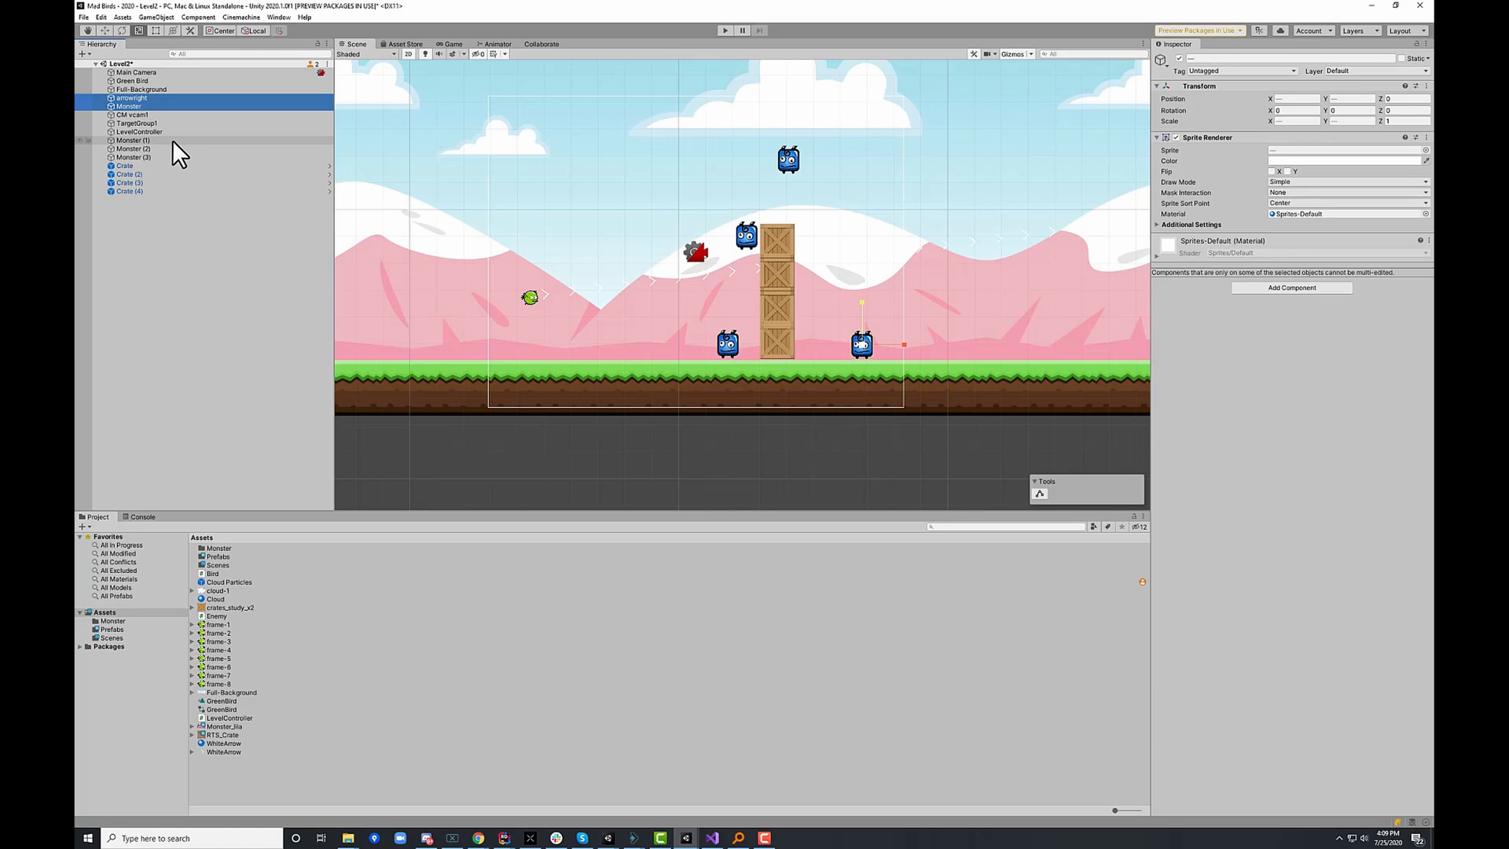
key(ctrl+x)
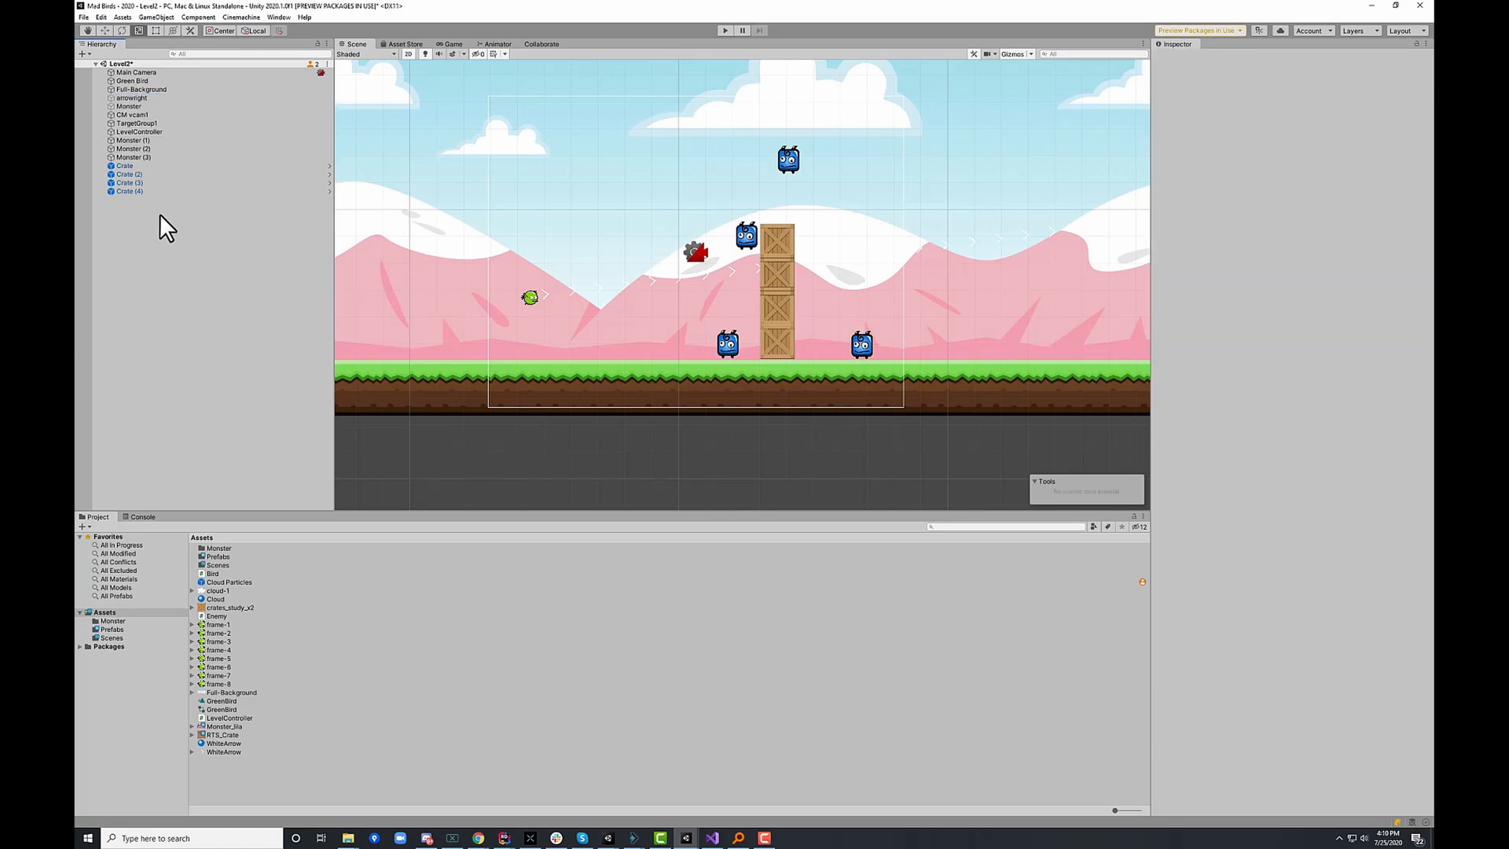
key(ctrl+v)
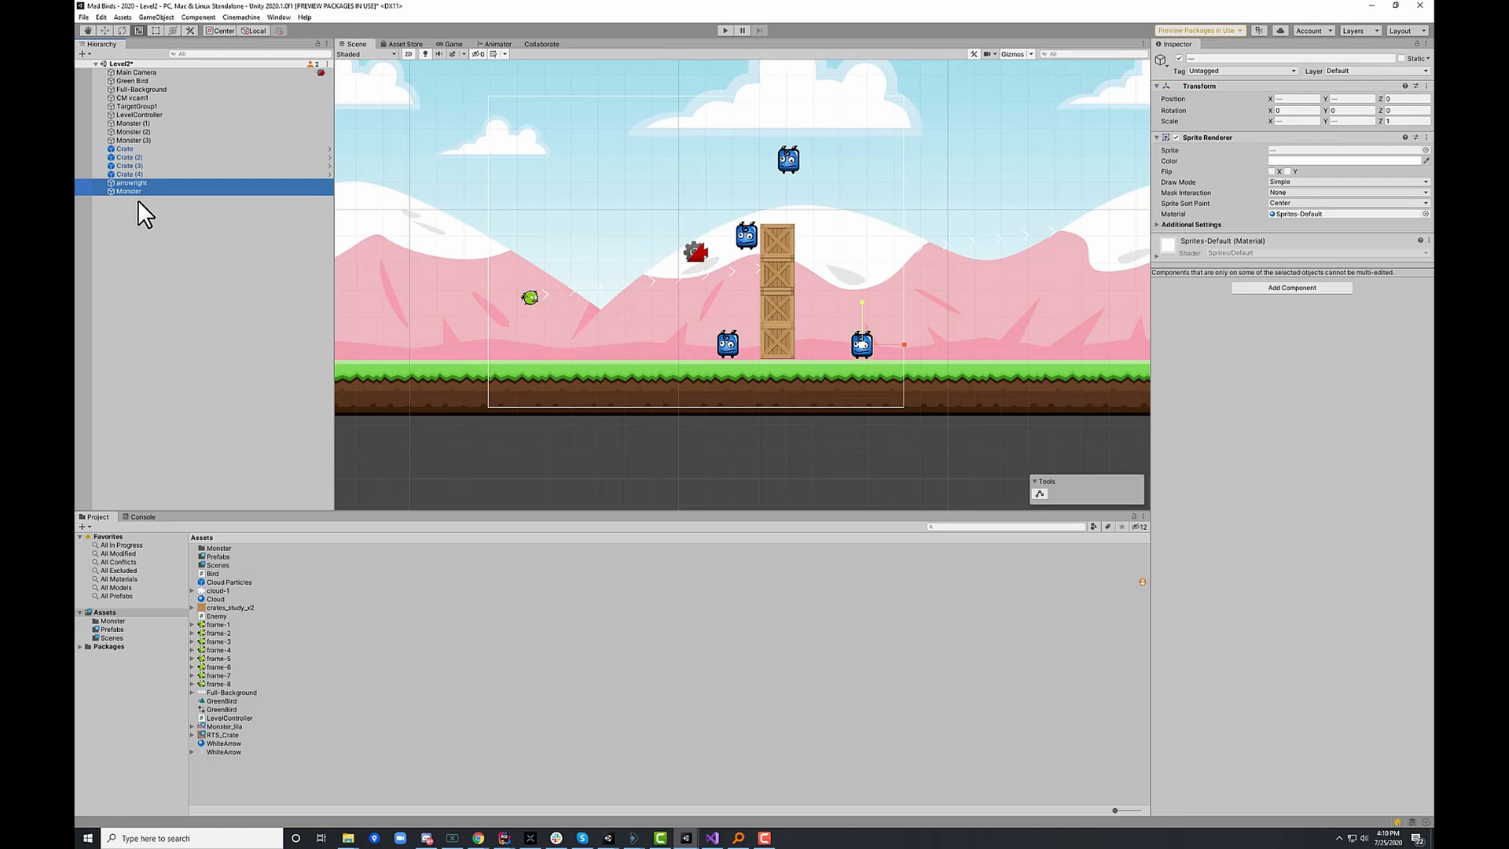
- Cut arrowright and Monster again and paste them as children of LevelController
click(123, 139)
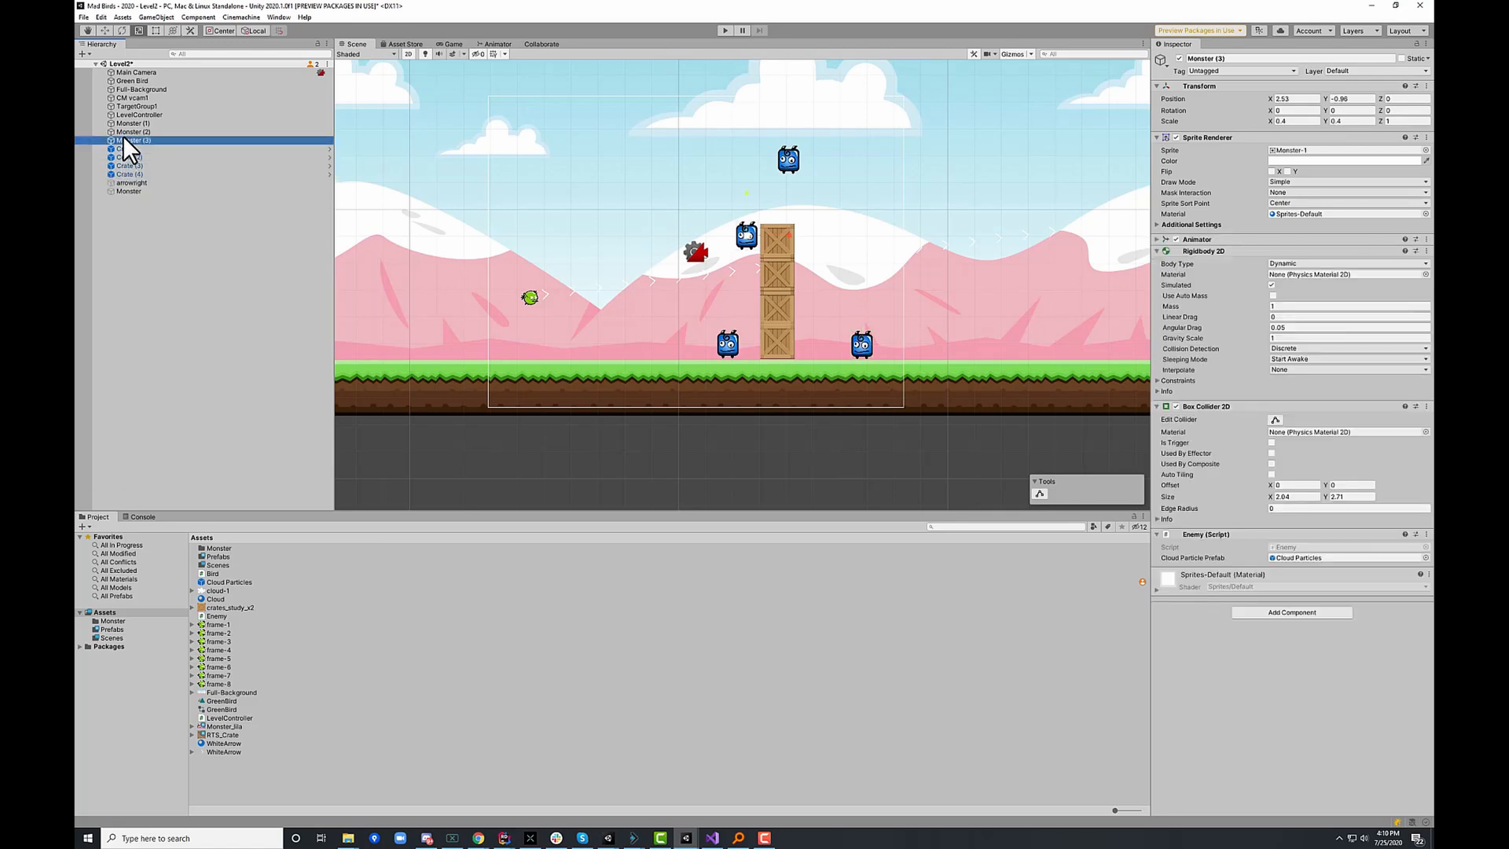
click(129, 115)
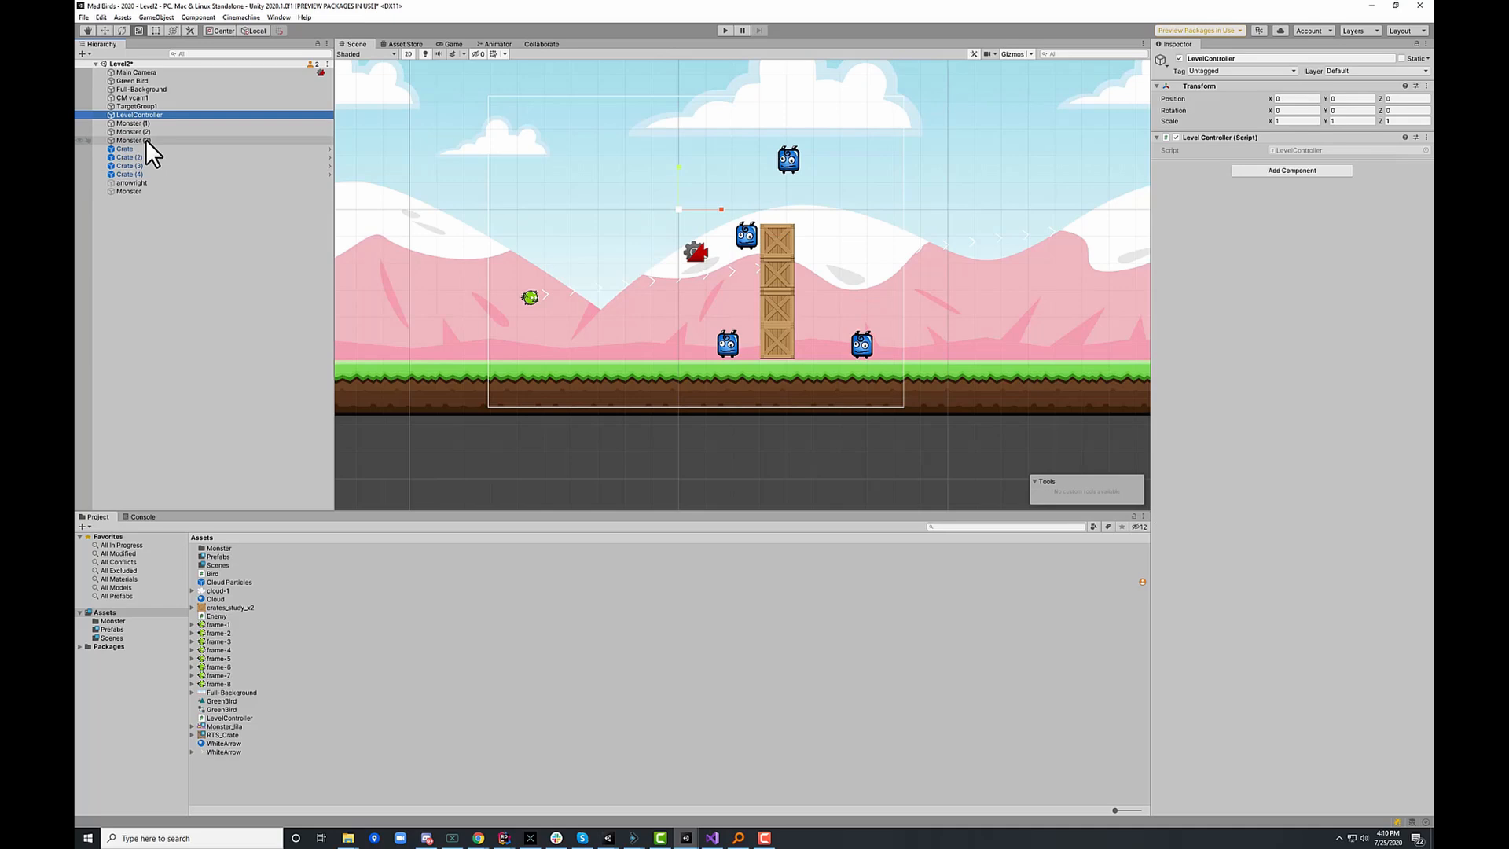
key(ctrl+shift+v)
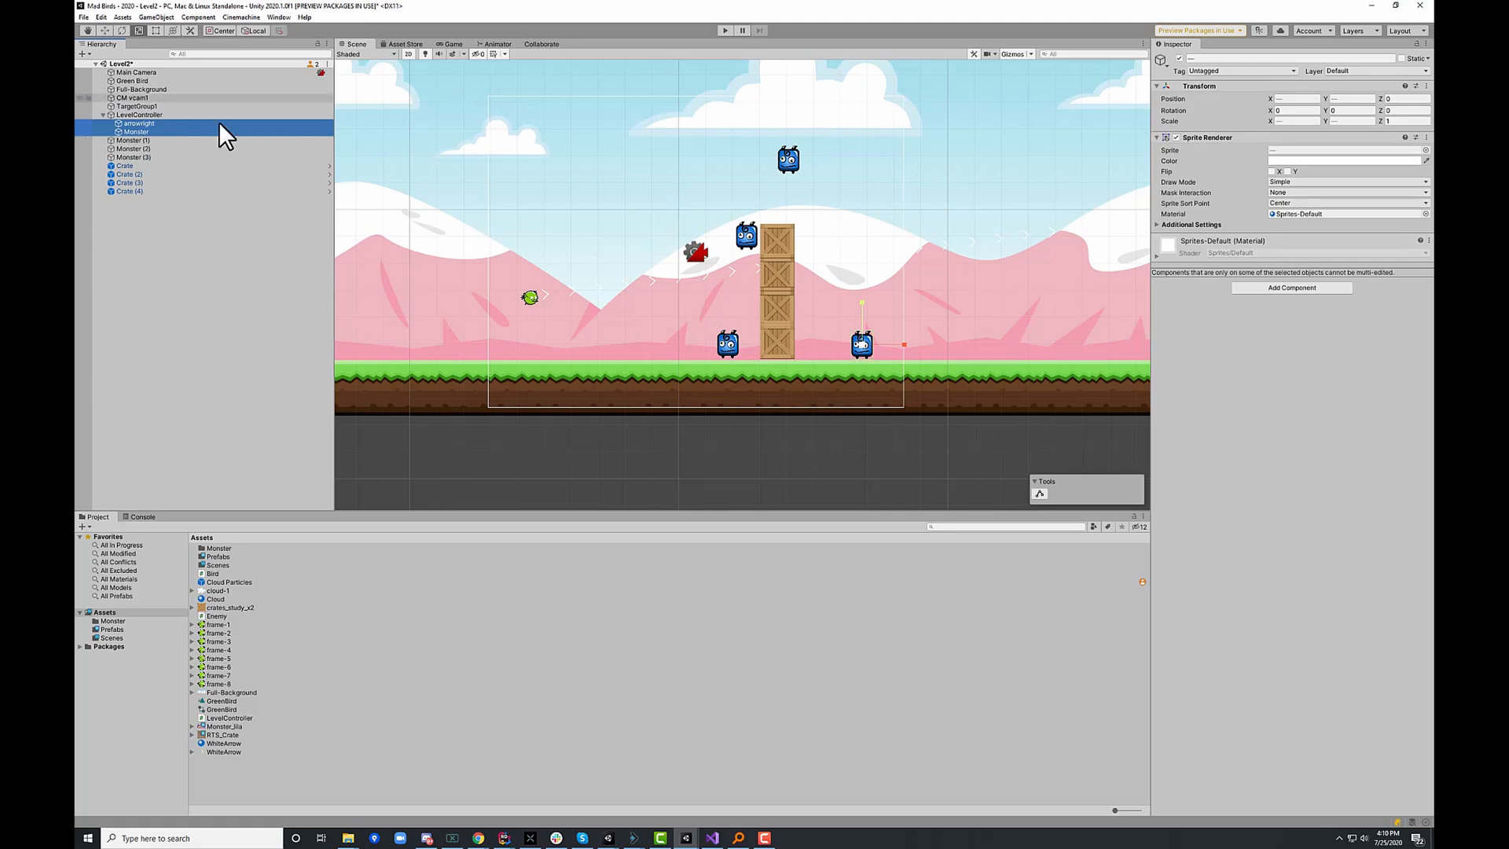
- Change the sprite of Monster (1) to the purple Monster_lila
click(125, 140)
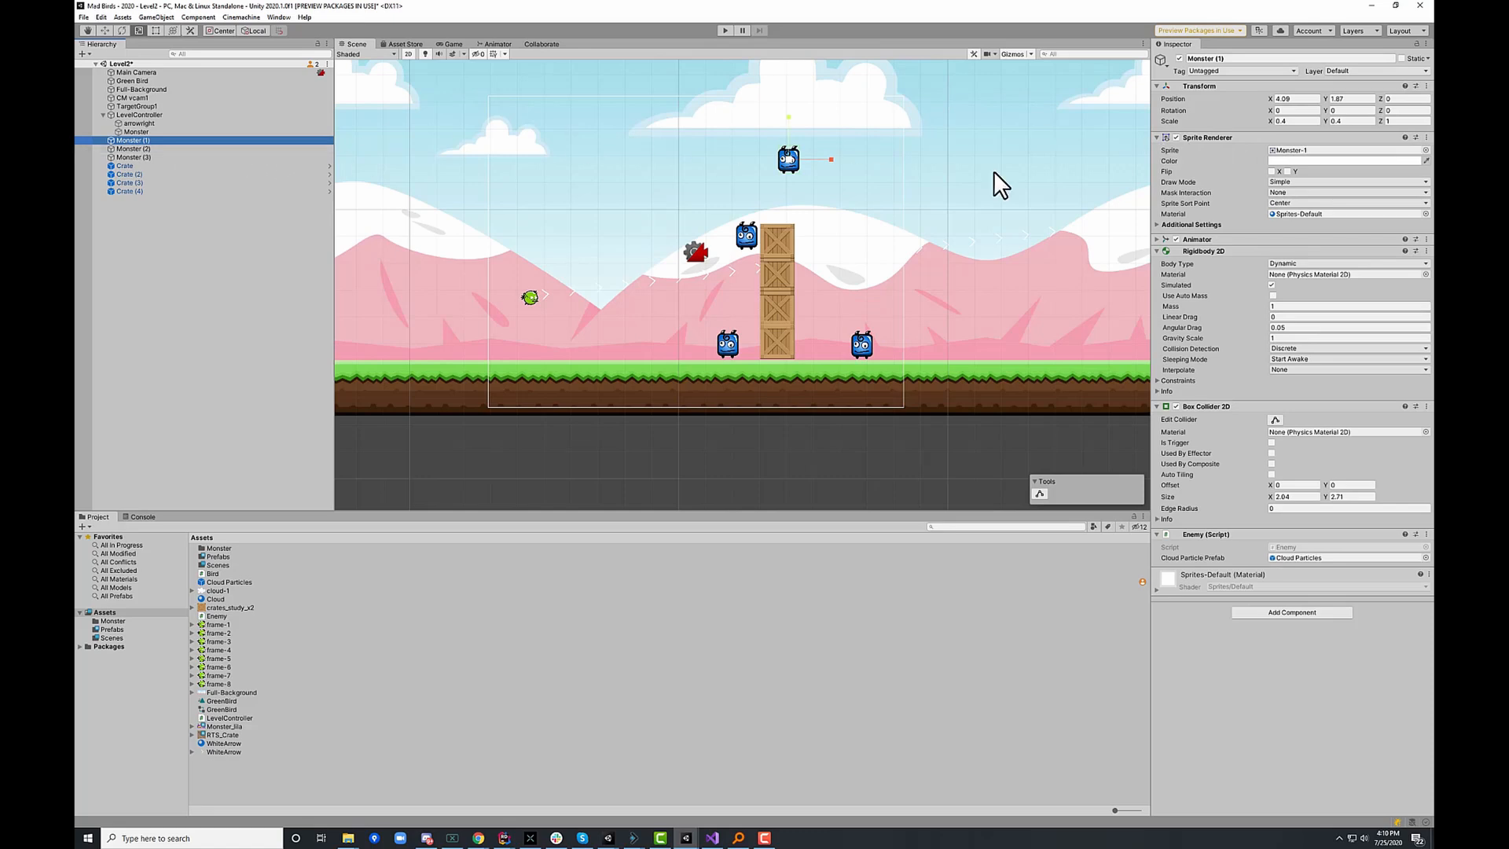
click(1424, 150)
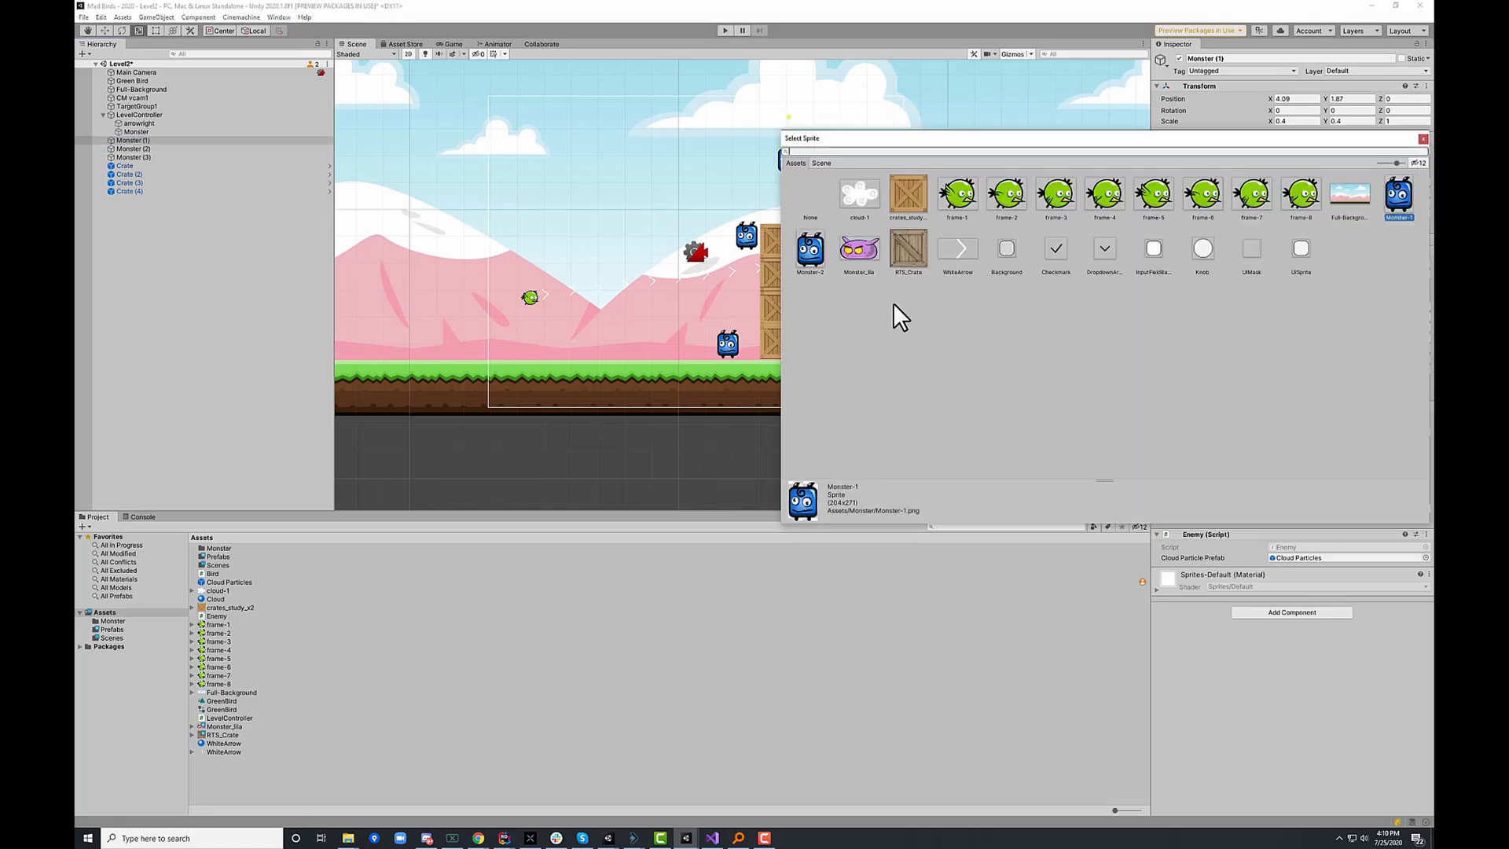
click(869, 256)
click(869, 256)
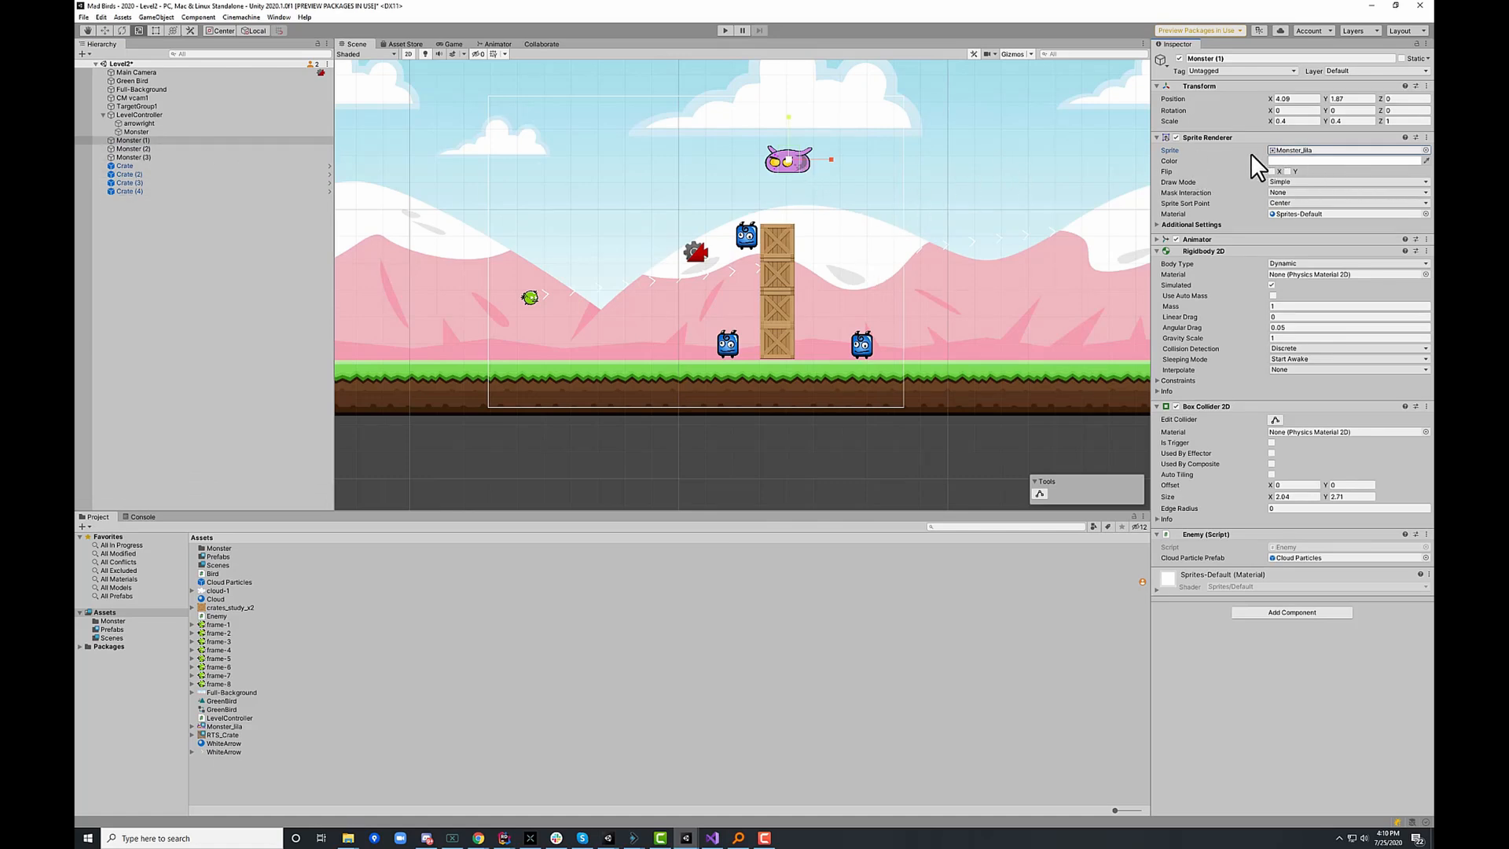
- Select Monster (2) and Monster (3) together and target their shared Sprite property
click(128, 150)
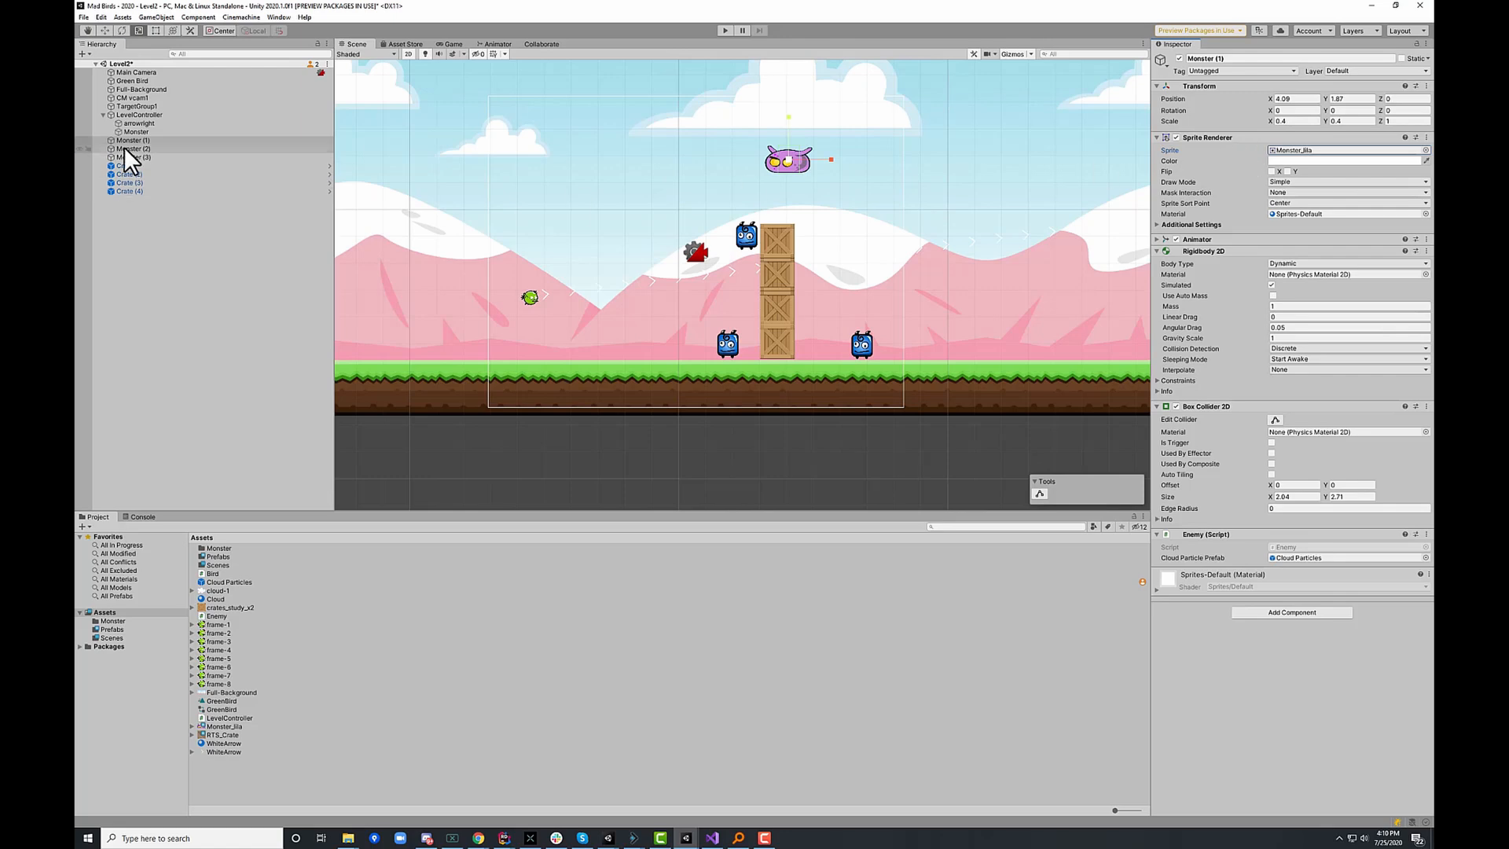
ctrl+click(126, 158)
click(1192, 149)
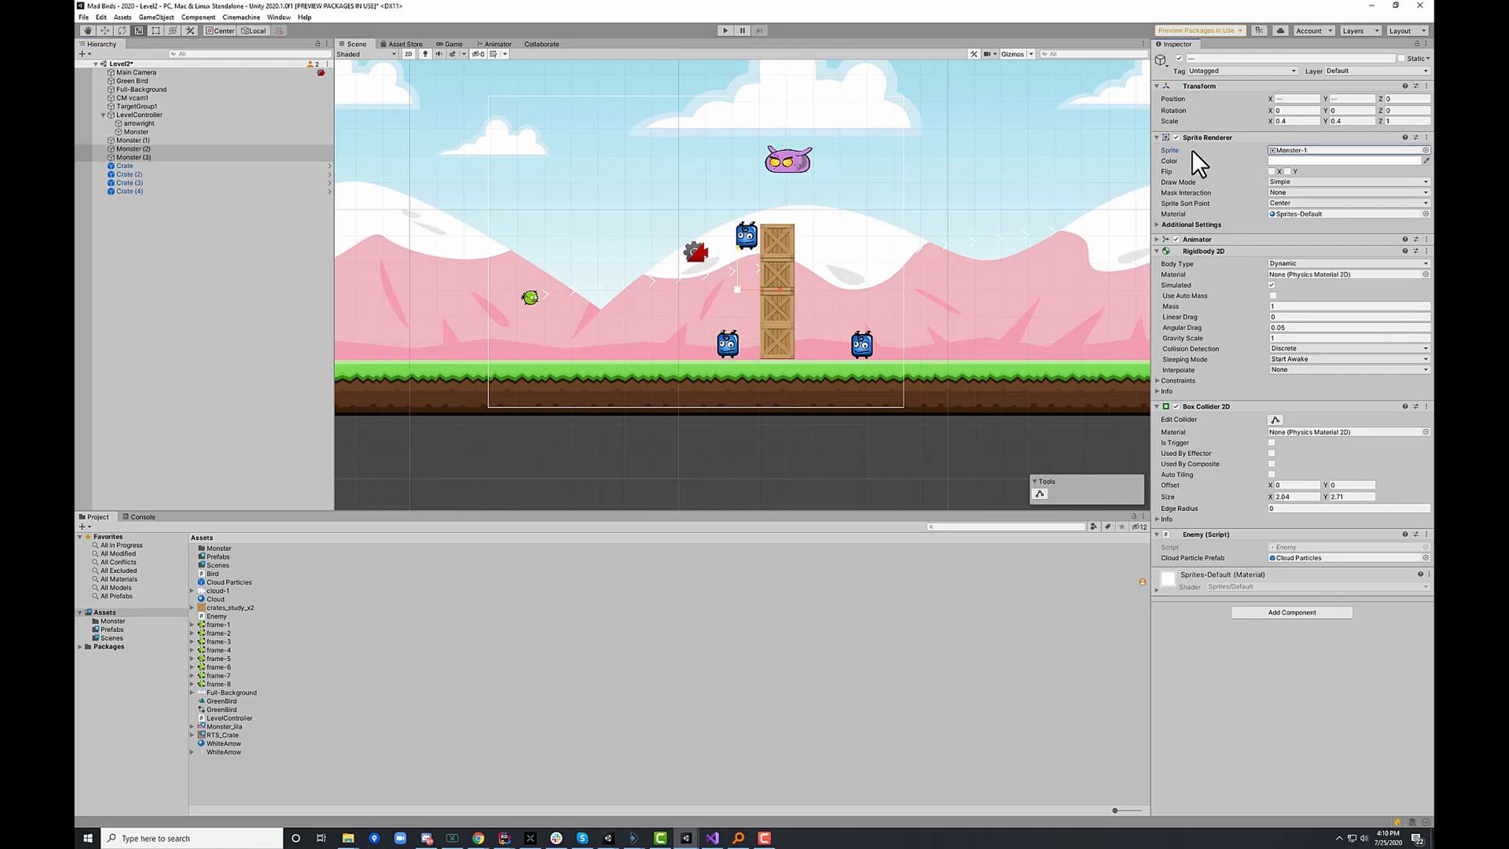